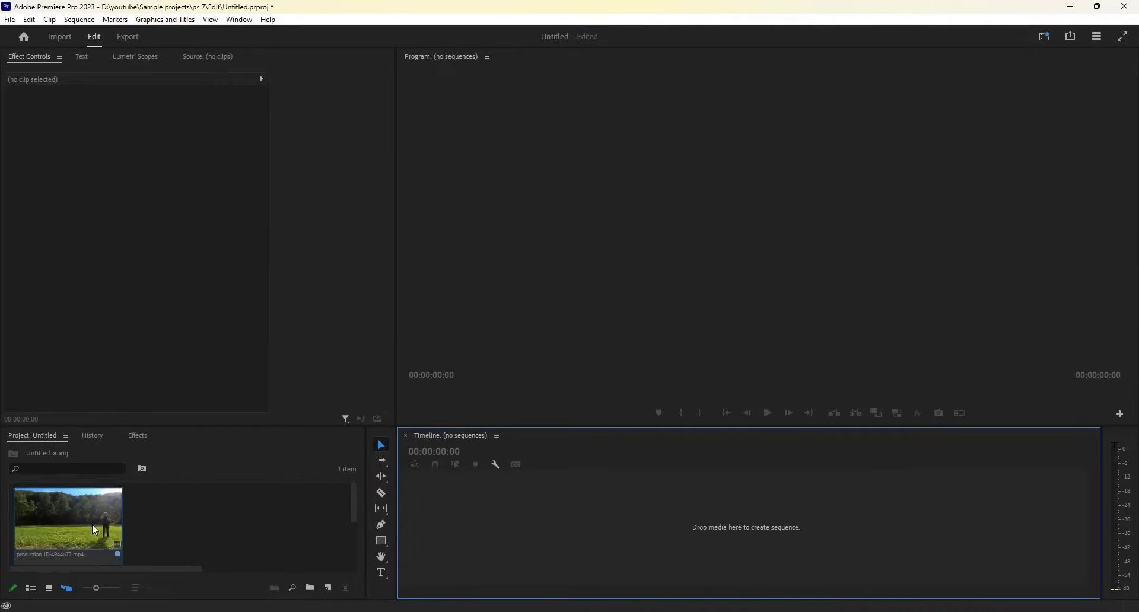
# - Build a sequence from production ID-4944672.mp4 on V1, preview it, and return near the start
pyautogui.moveTo(93, 525); pyautogui.dragTo(433, 479)
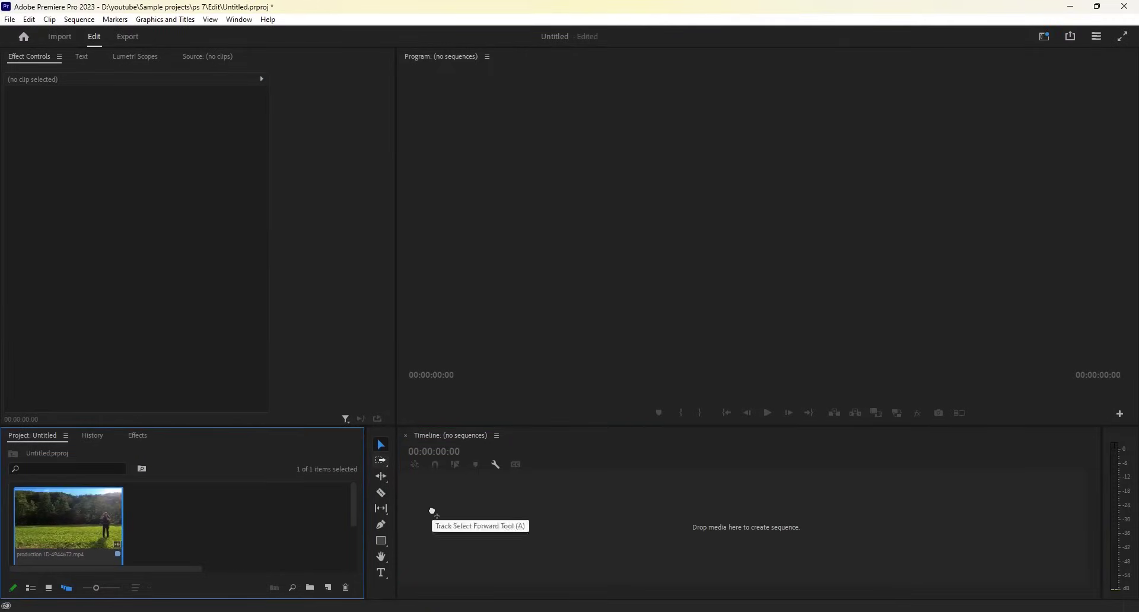
pyautogui.moveTo(433, 511); pyautogui.dragTo(434, 512)
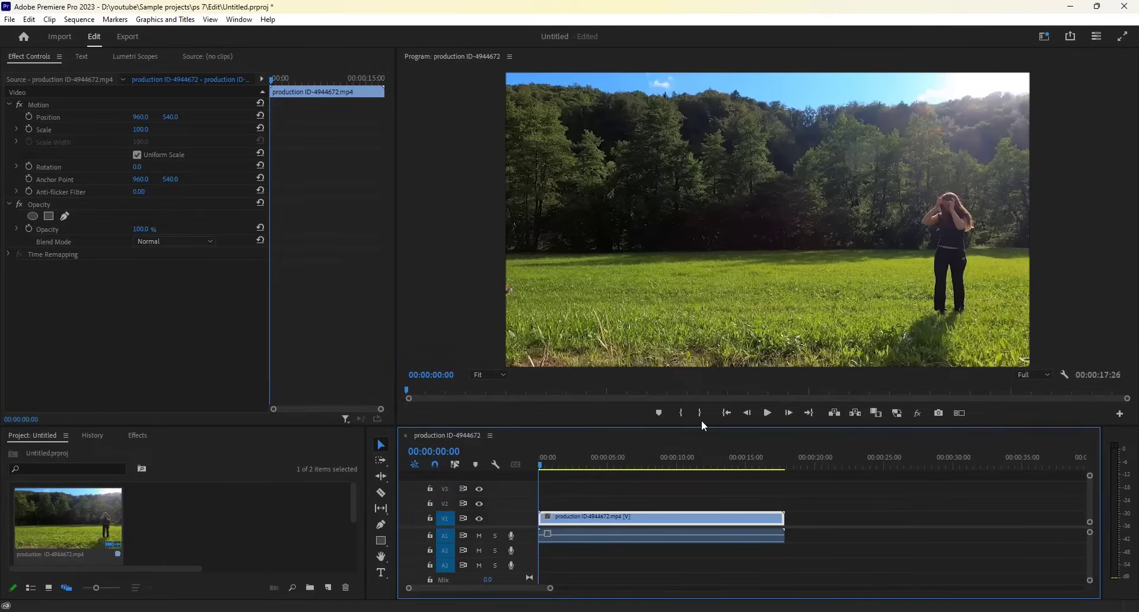
pyautogui.click(767, 414)
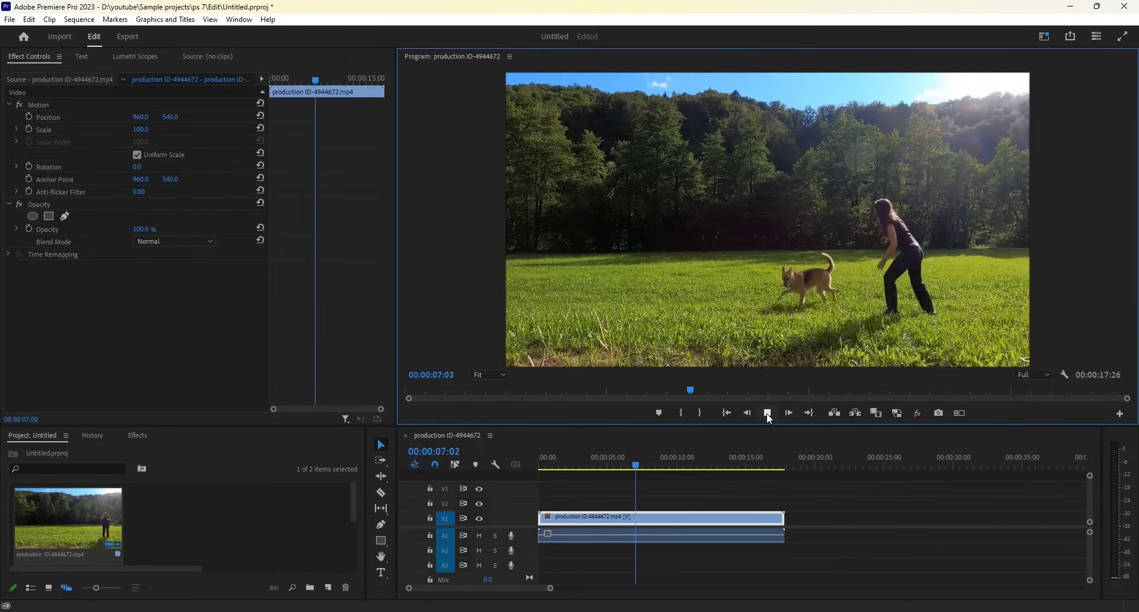
pyautogui.click(767, 413)
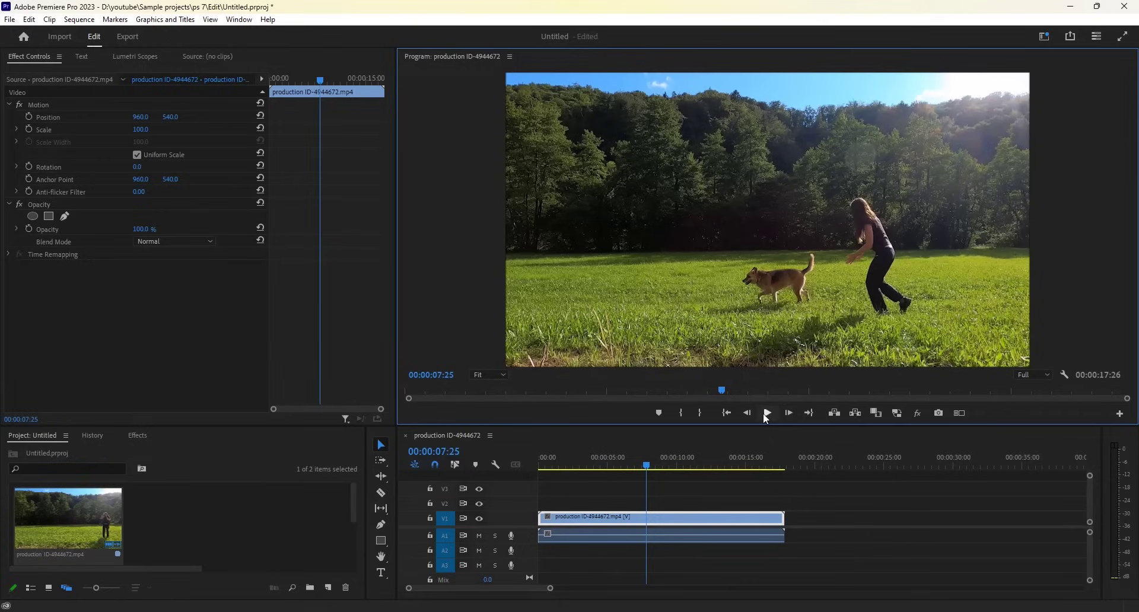
pyautogui.click(547, 468)
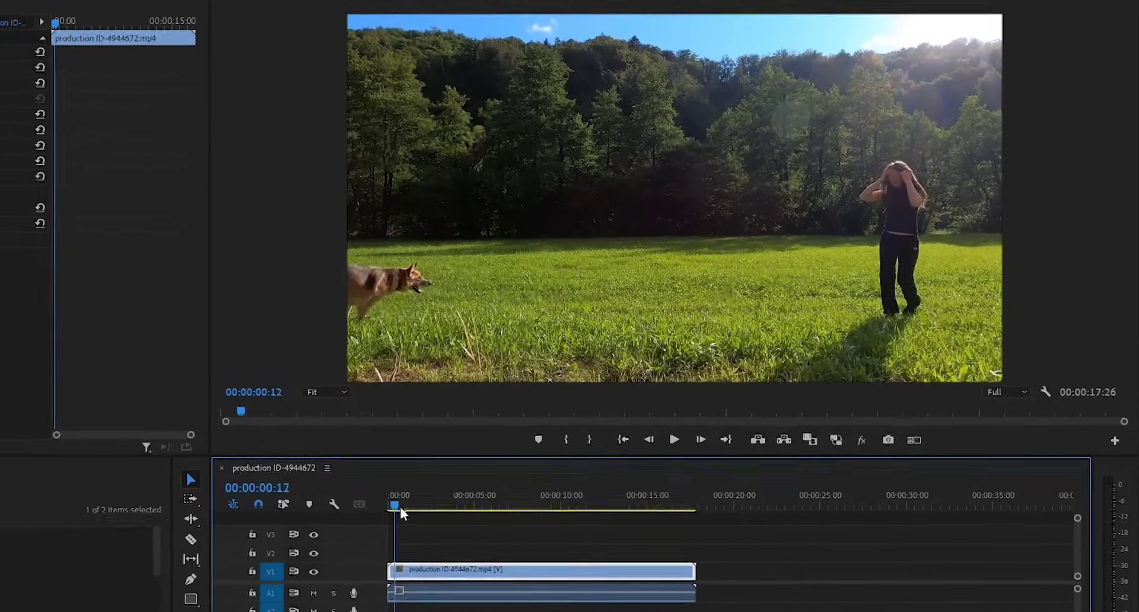
# - Park the playhead at 00:00:00:27 and zoom the timeline so the clip fills the width
pyautogui.click(550, 467)
pyautogui.moveTo(390, 510); pyautogui.dragTo(394, 511)
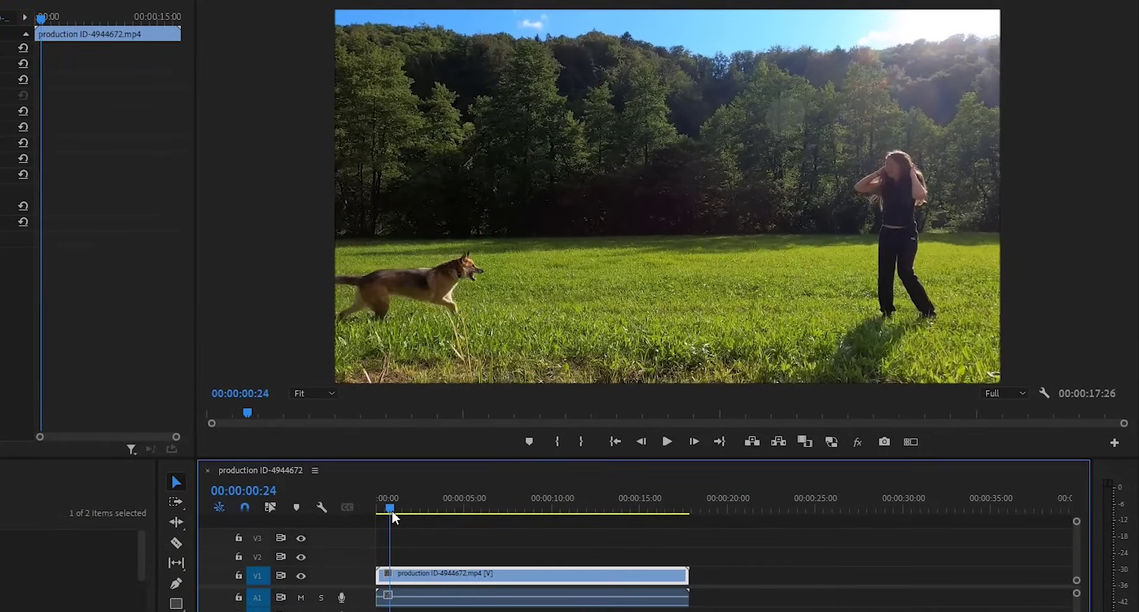
pyautogui.press('Left')
pyautogui.press('Left')
pyautogui.press('Left')
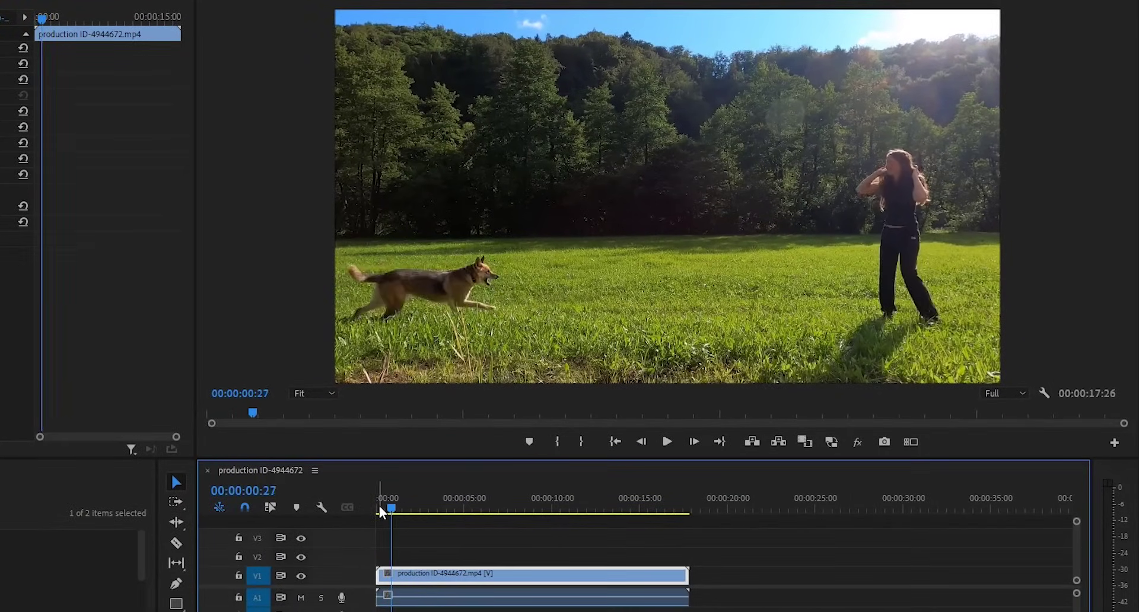
pyautogui.press('Left')
pyautogui.press('Right')
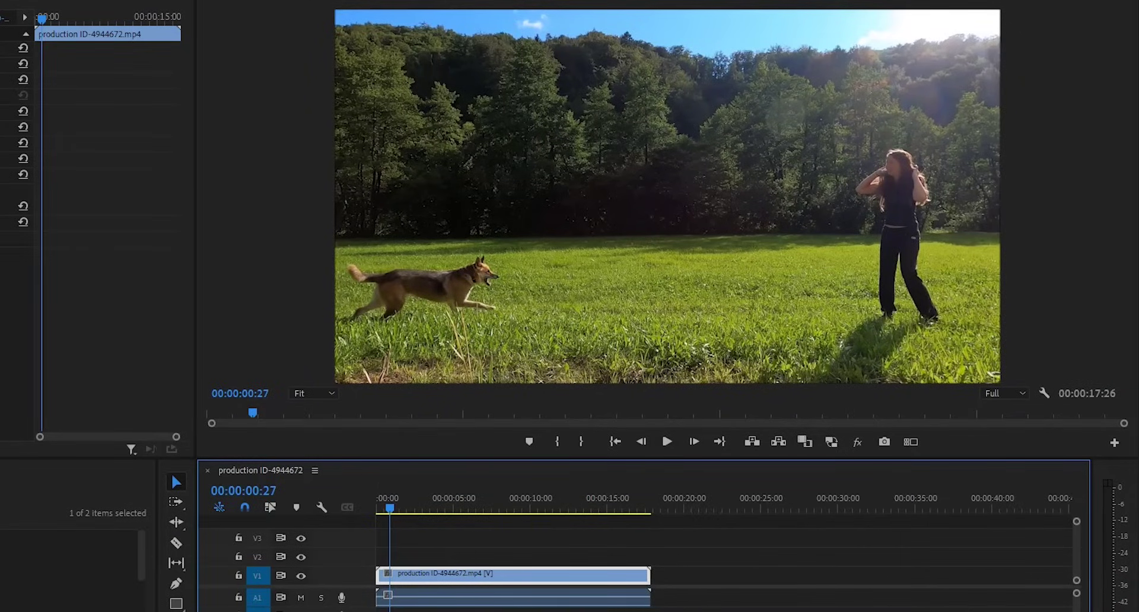
pyautogui.press('=')
pyautogui.press('=')
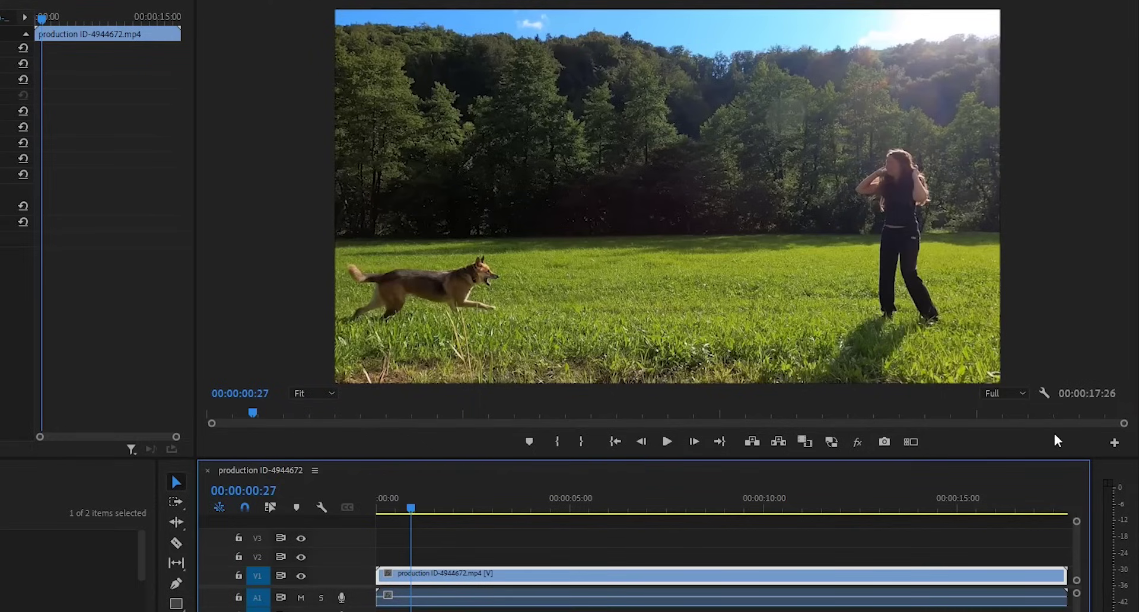
pyautogui.click(1113, 444)
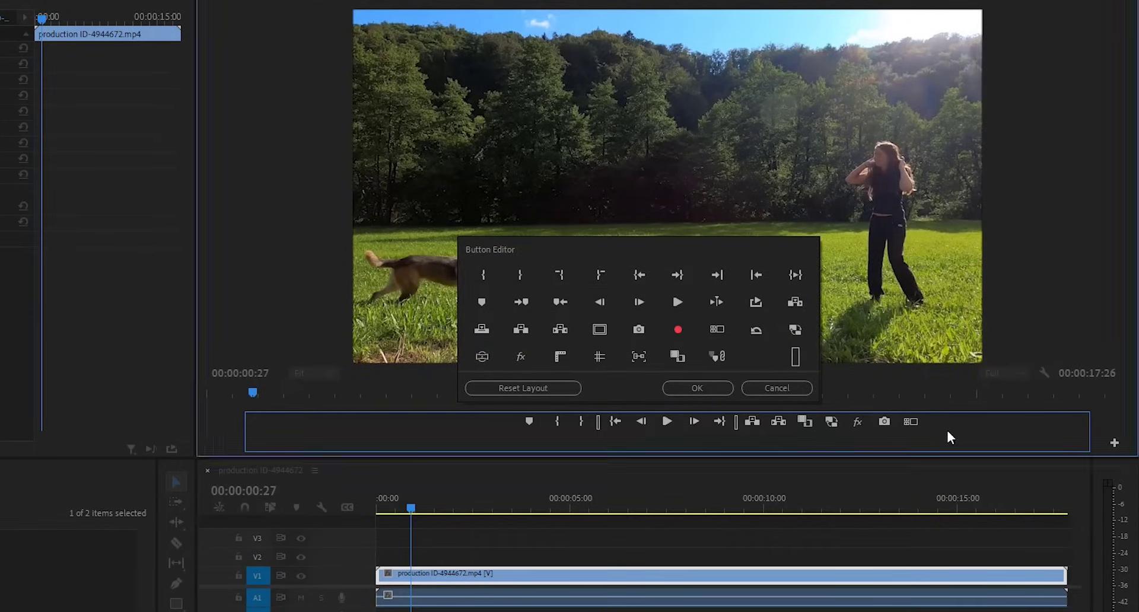
# - Cancel the Button Editor and start exporting the current frame as 'picture 1' PNG into the project
pyautogui.click(803, 390)
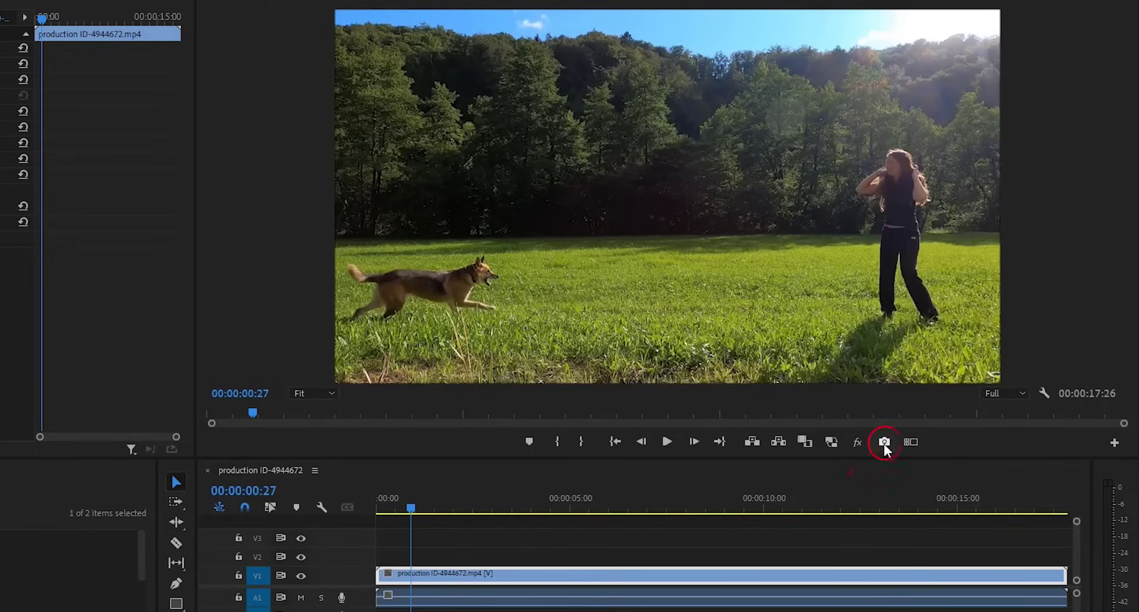
pyautogui.click(884, 443)
pyautogui.write('picture 1')
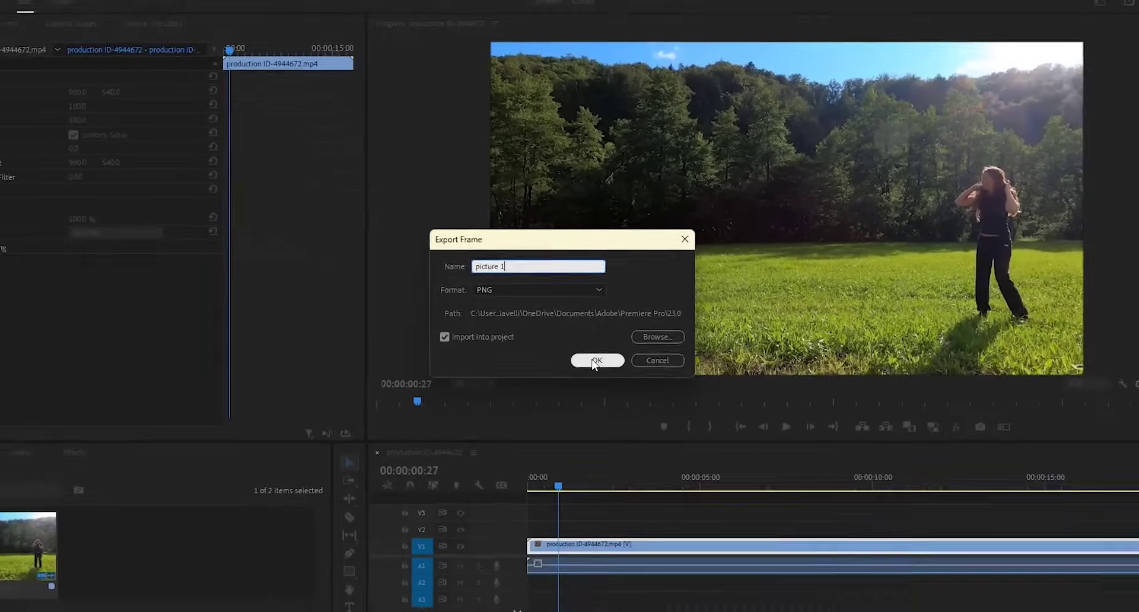
# - Export picture 1.png, place it at the start of V2, and trim it to end at 00:00:00:27
pyautogui.click(584, 376)
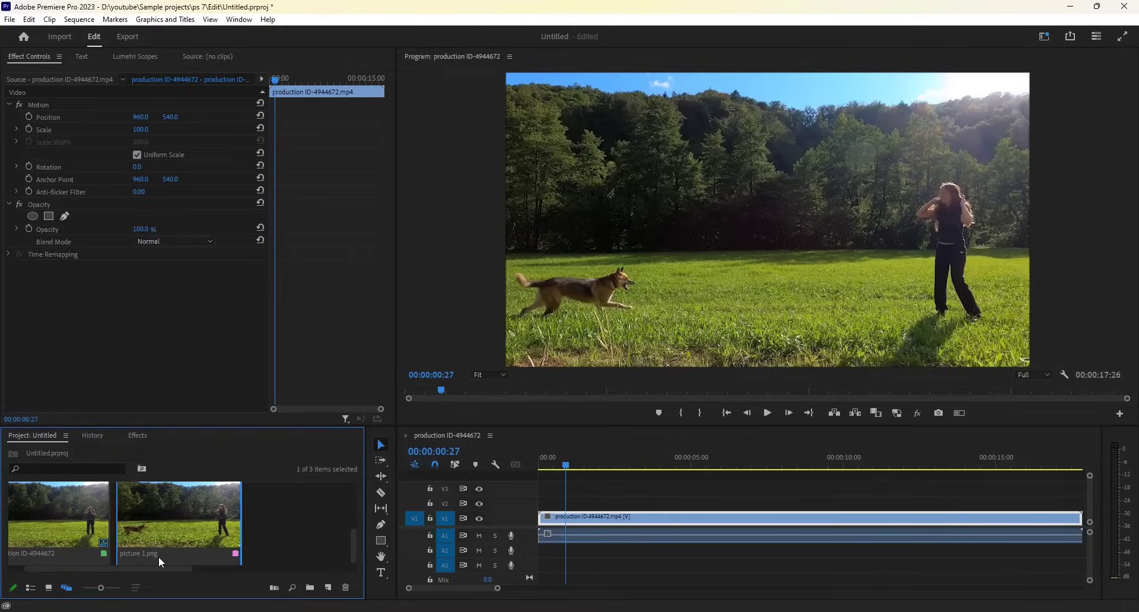
pyautogui.hotkey('ctrl', 'shift', 'a')
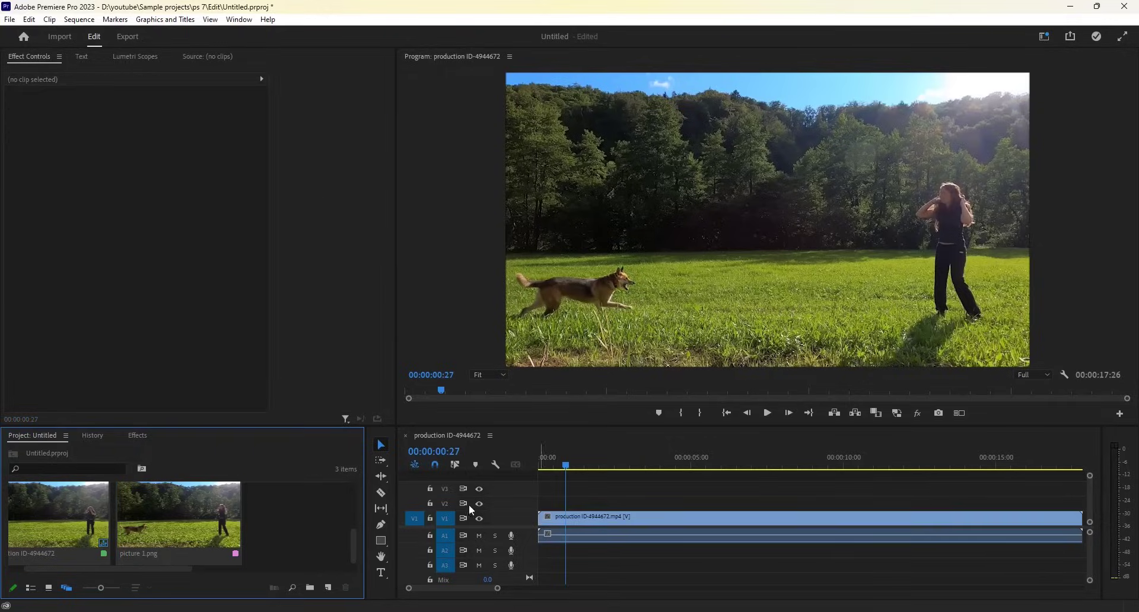
pyautogui.moveTo(187, 522); pyautogui.dragTo(531, 507)
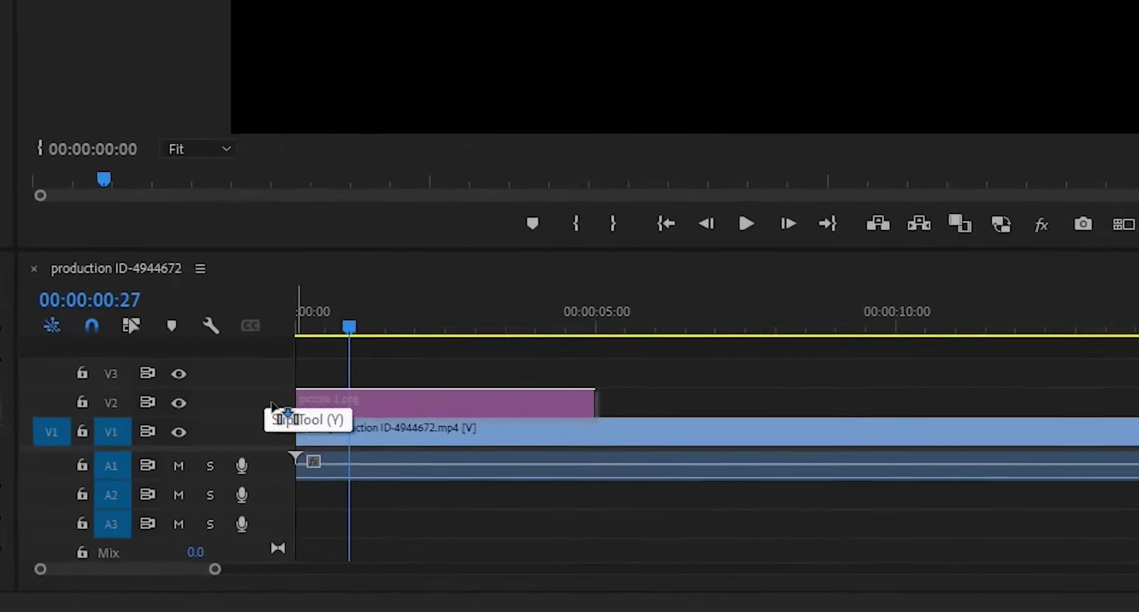
pyautogui.moveTo(521, 506); pyautogui.dragTo(522, 506)
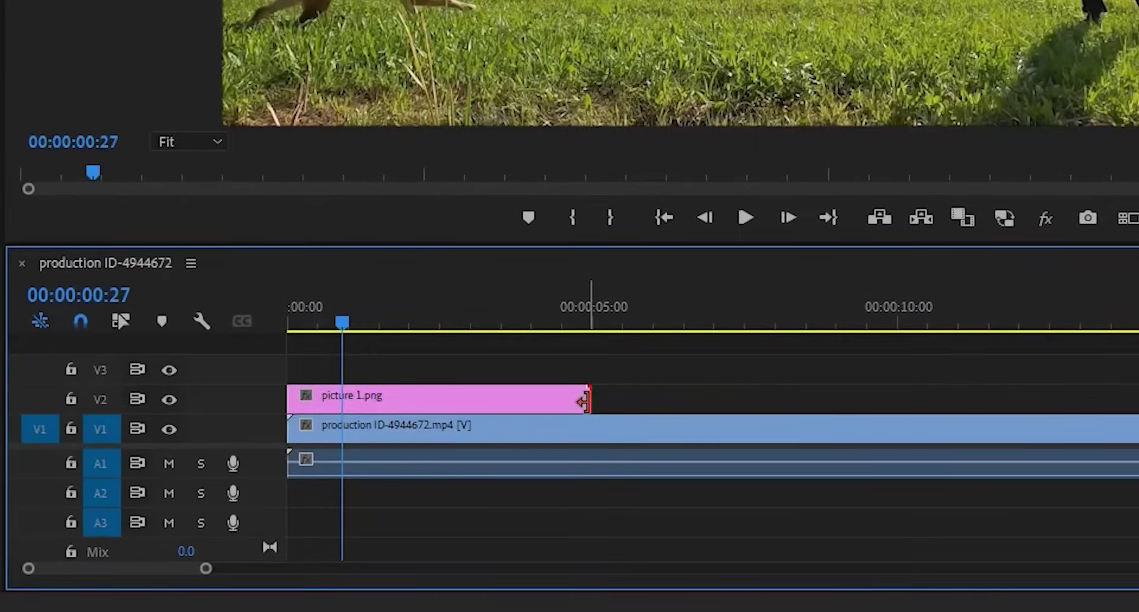
pyautogui.moveTo(589, 399); pyautogui.dragTo(336, 404)
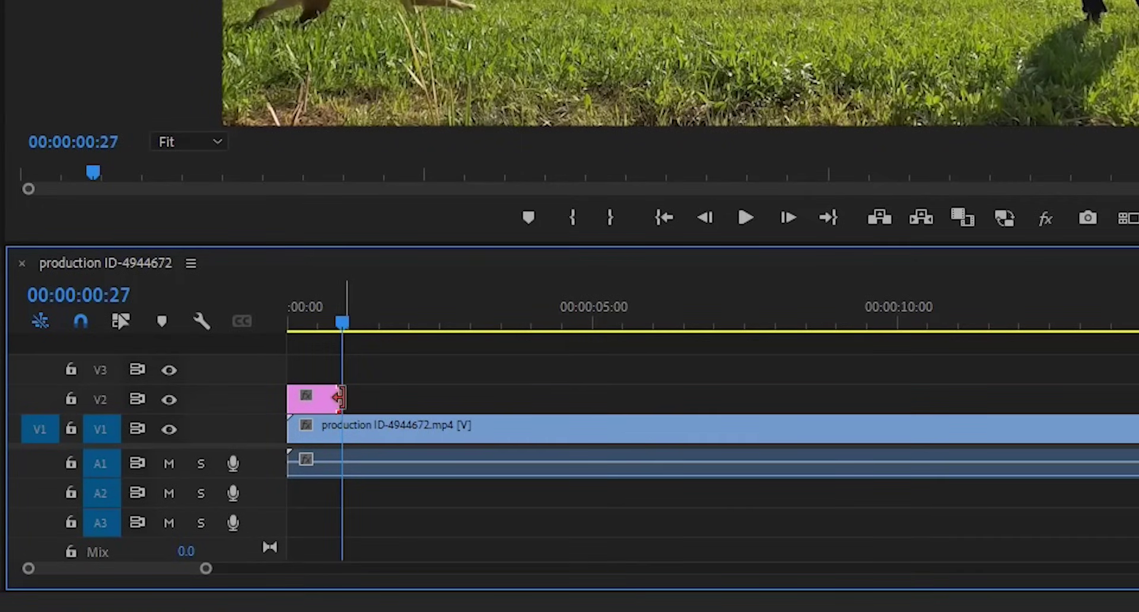
pyautogui.rightClick(335, 398)
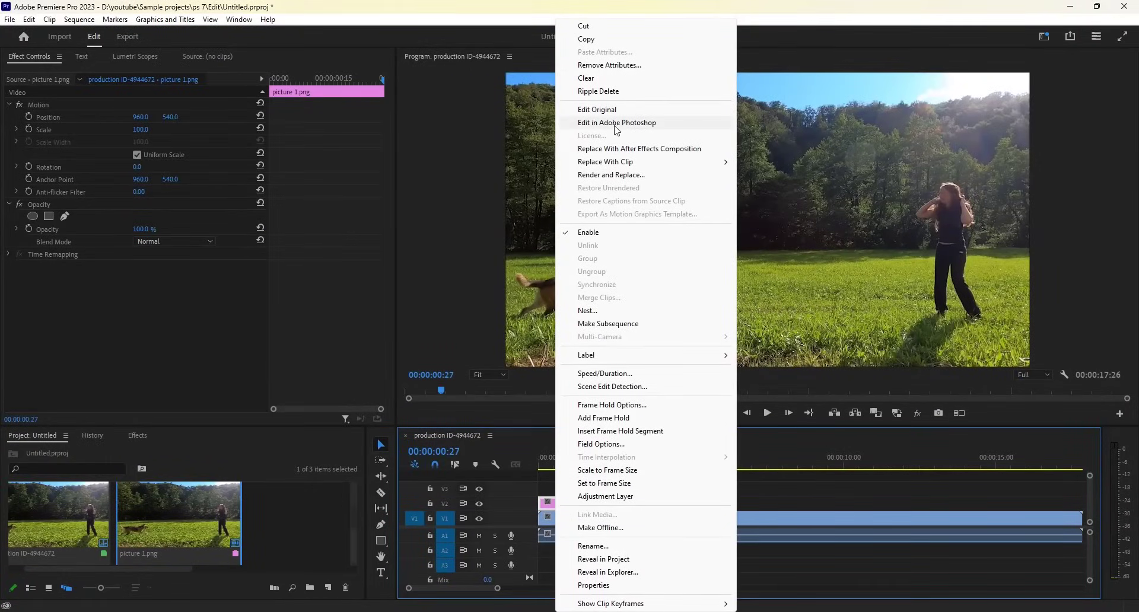
# - Open picture 1.png in Photoshop with Edit in Adobe Photoshop
pyautogui.click(665, 125)
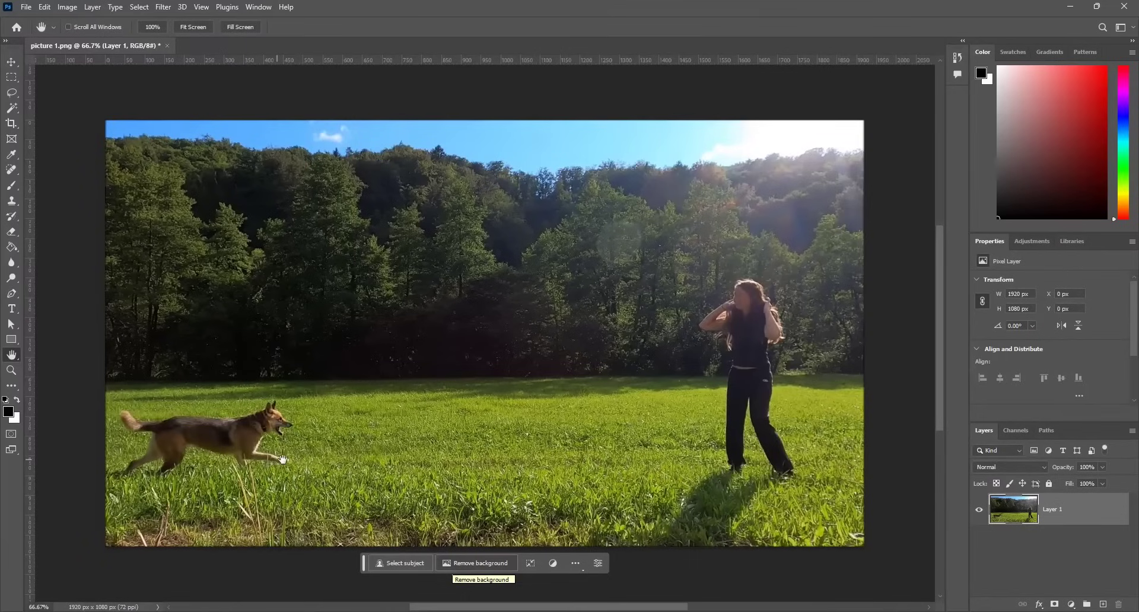
pyautogui.click(466, 566)
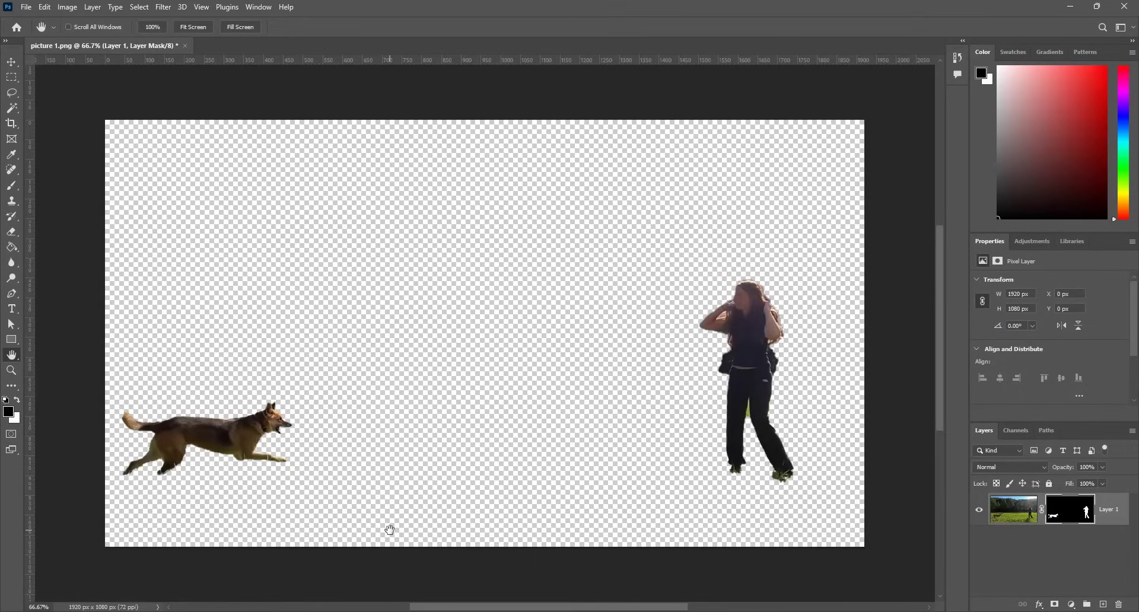
pyautogui.hotkey('ctrl', 'z')
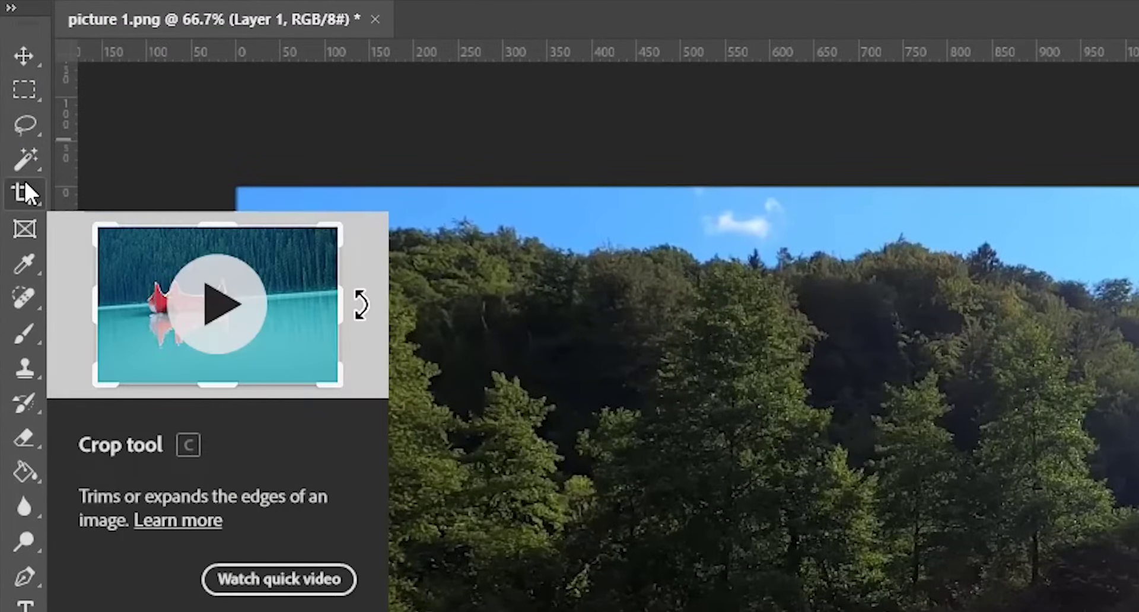
# - Select the running dog with the Object Selection tool and zoom in to 200% on it
pyautogui.rightClick(26, 185)
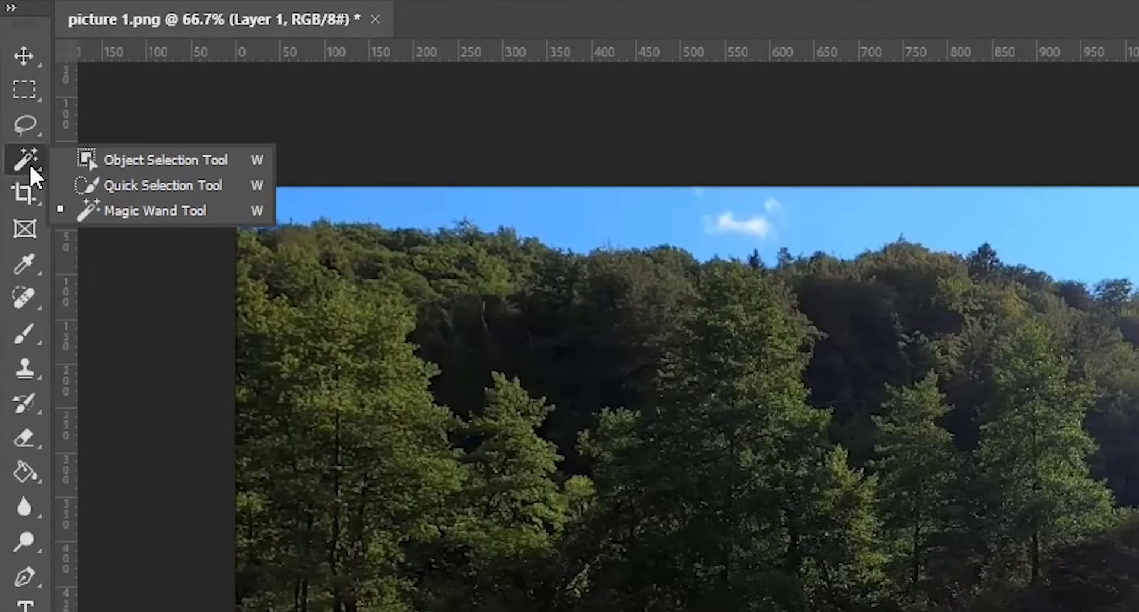
pyautogui.click(151, 161)
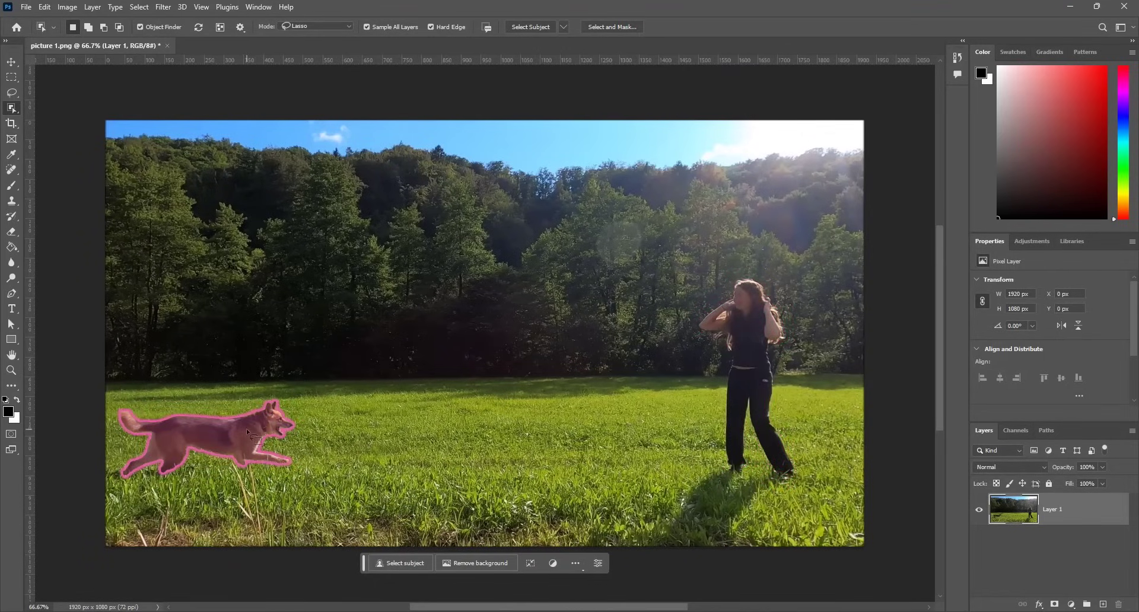
pyautogui.click(246, 428)
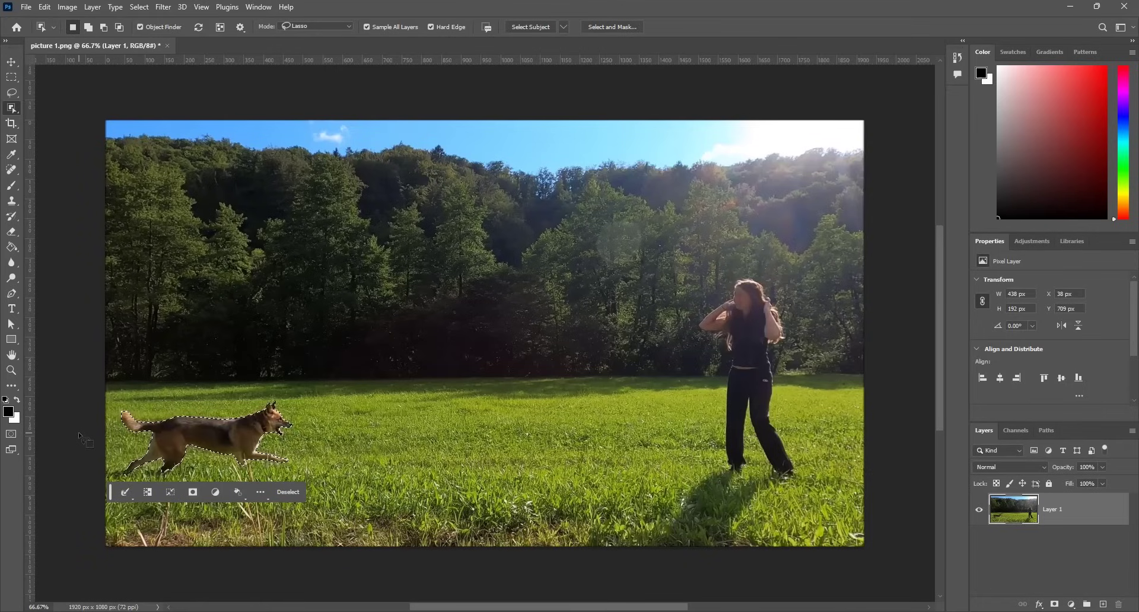
pyautogui.click(11, 372)
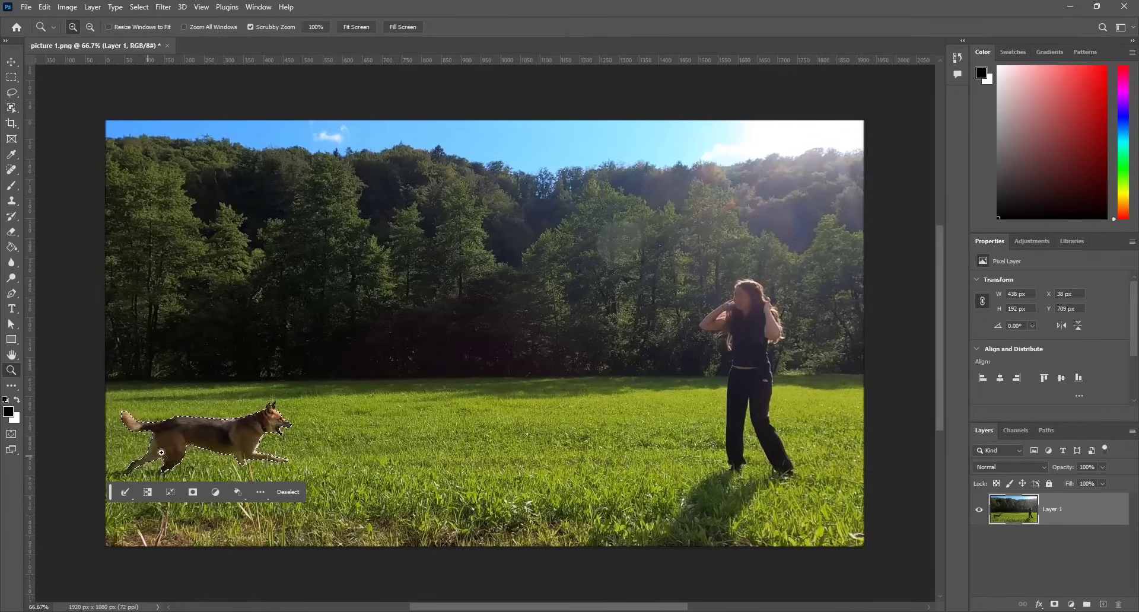
pyautogui.click(199, 457)
pyautogui.click(199, 457)
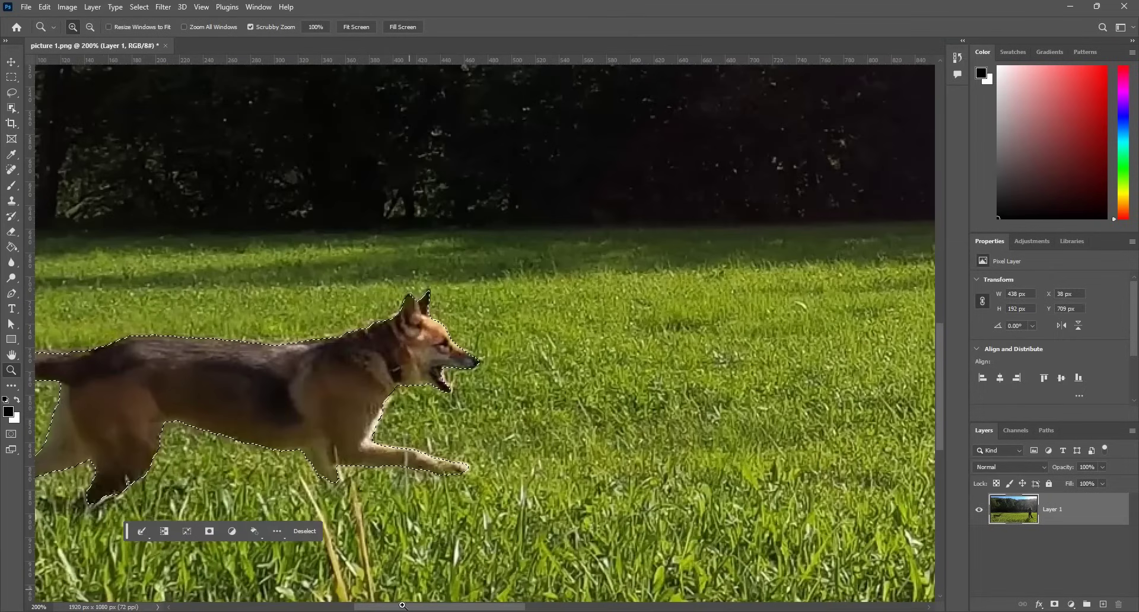
pyautogui.moveTo(398, 607); pyautogui.dragTo(377, 607)
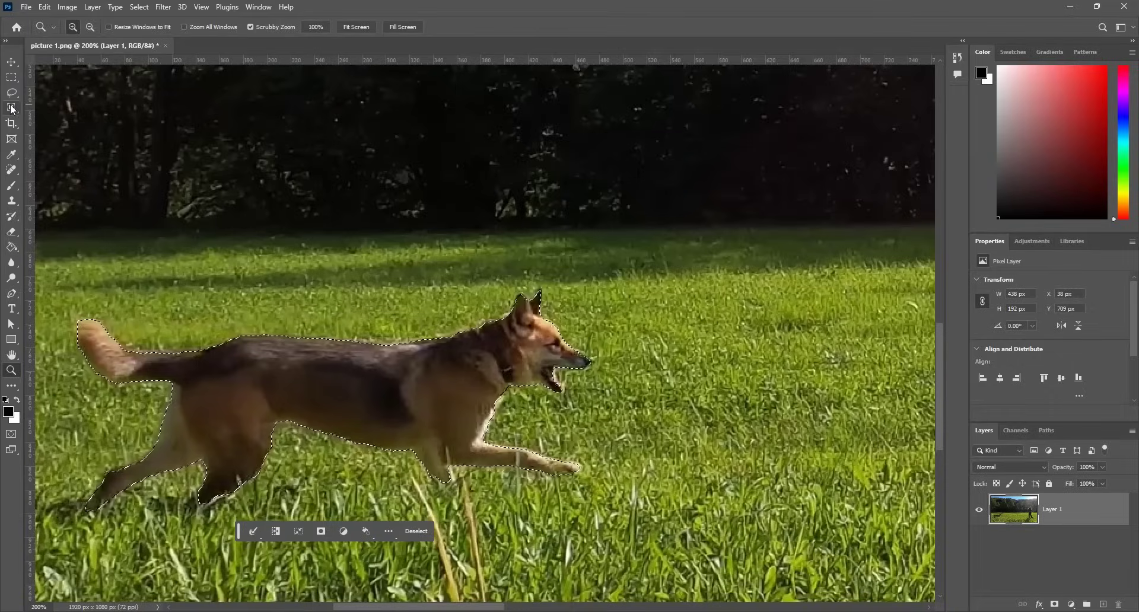
pyautogui.rightClick(11, 107)
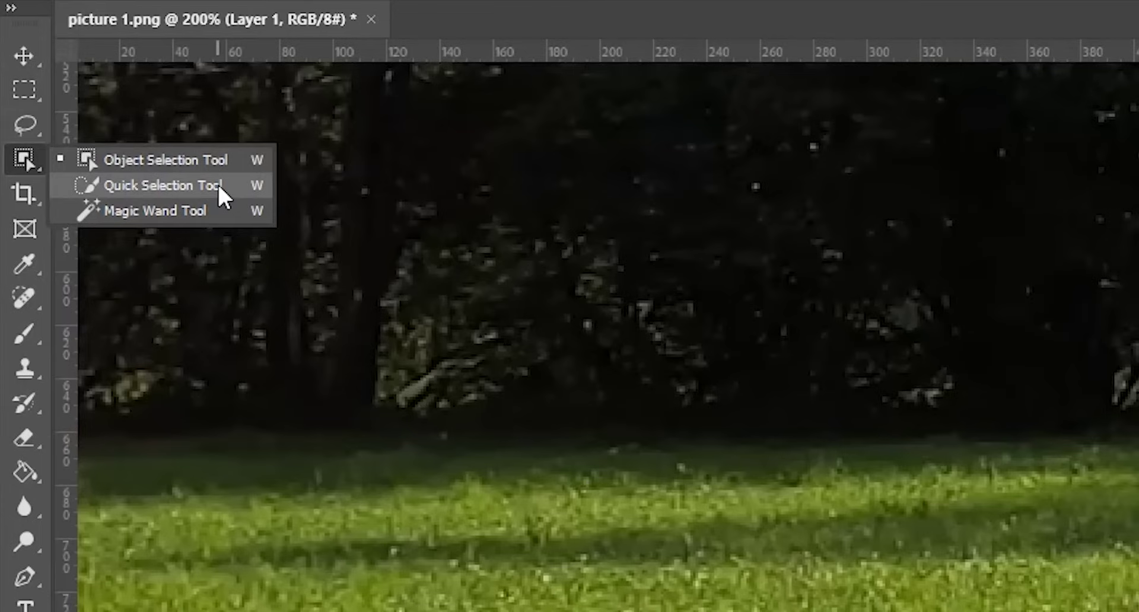
# - Refine the dog selection with Quick Selection: add chest and paw tip, subtract grass by the chin
pyautogui.click(161, 185)
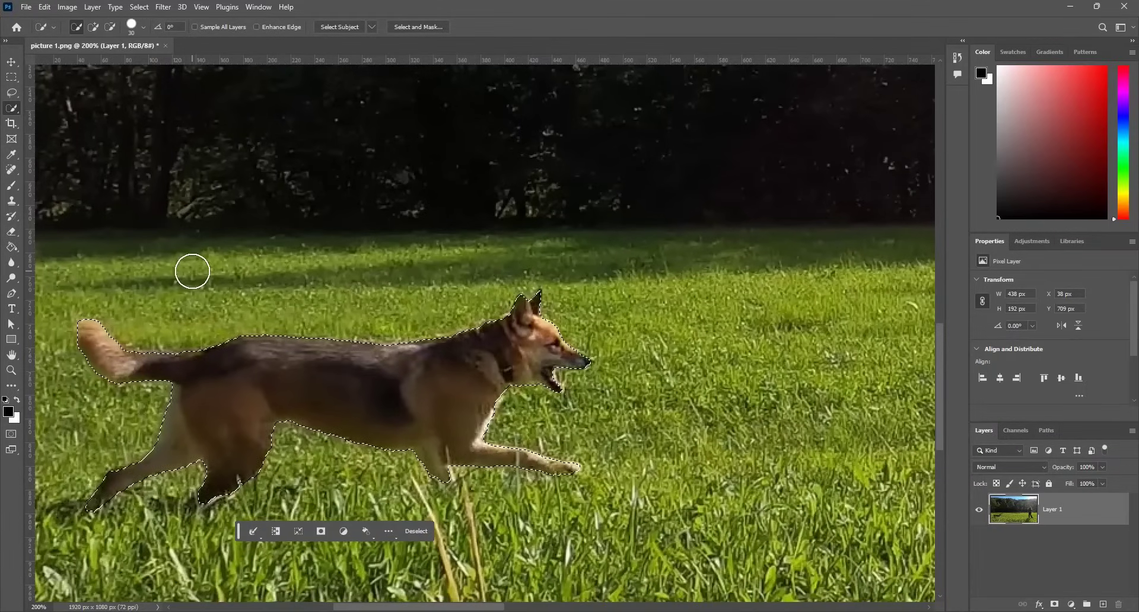
pyautogui.click(94, 27)
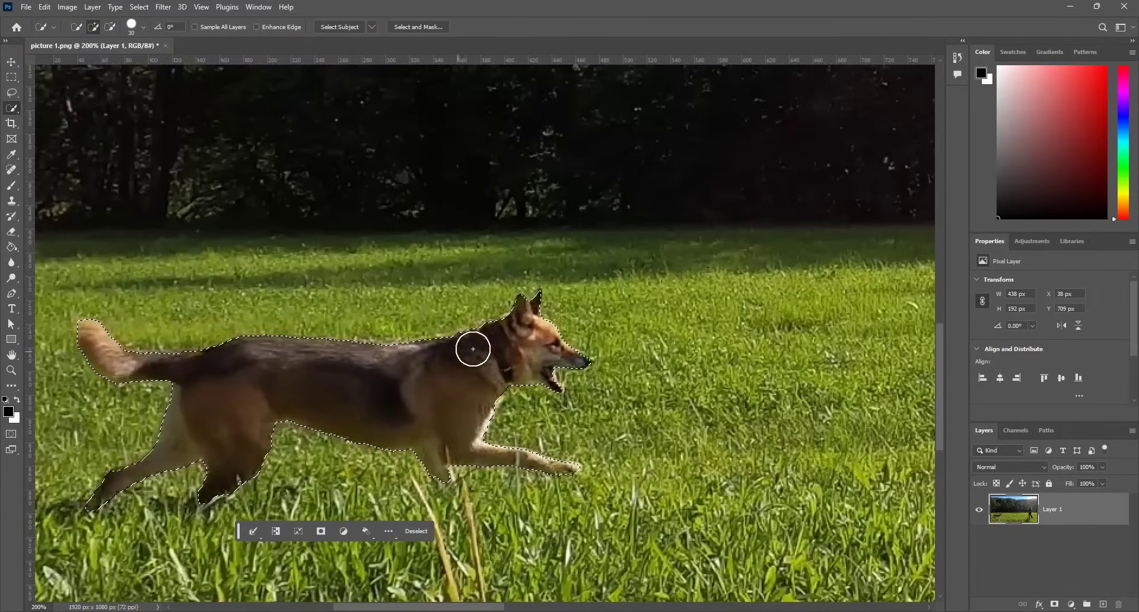
pyautogui.moveTo(516, 389)
pyautogui.mouseDown()
pyautogui.moveTo(551, 441)
pyautogui.moveTo(550, 424)
pyautogui.mouseUp()
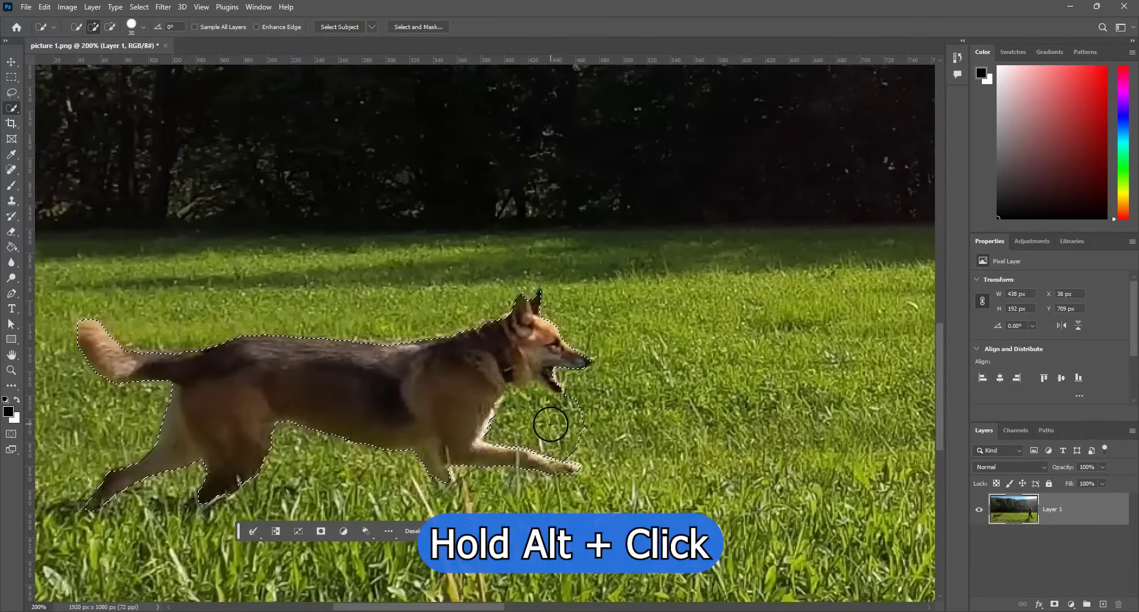
pyautogui.press('alt')
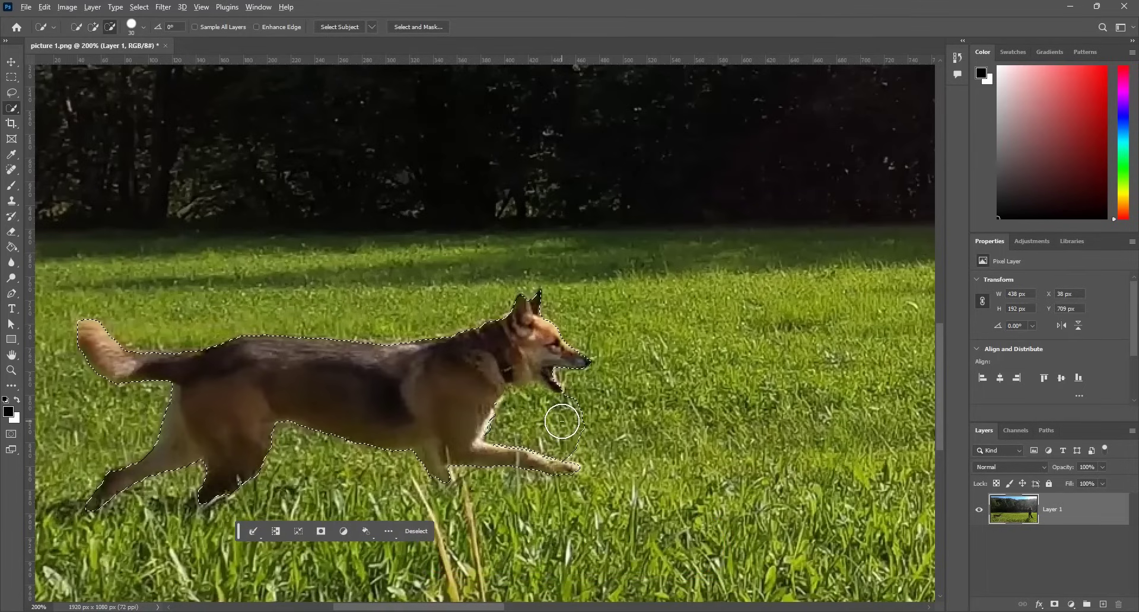
pyautogui.moveTo(562, 421)
pyautogui.mouseDown()
pyautogui.moveTo(573, 440)
pyautogui.moveTo(525, 412)
pyautogui.moveTo(568, 416)
pyautogui.mouseUp()
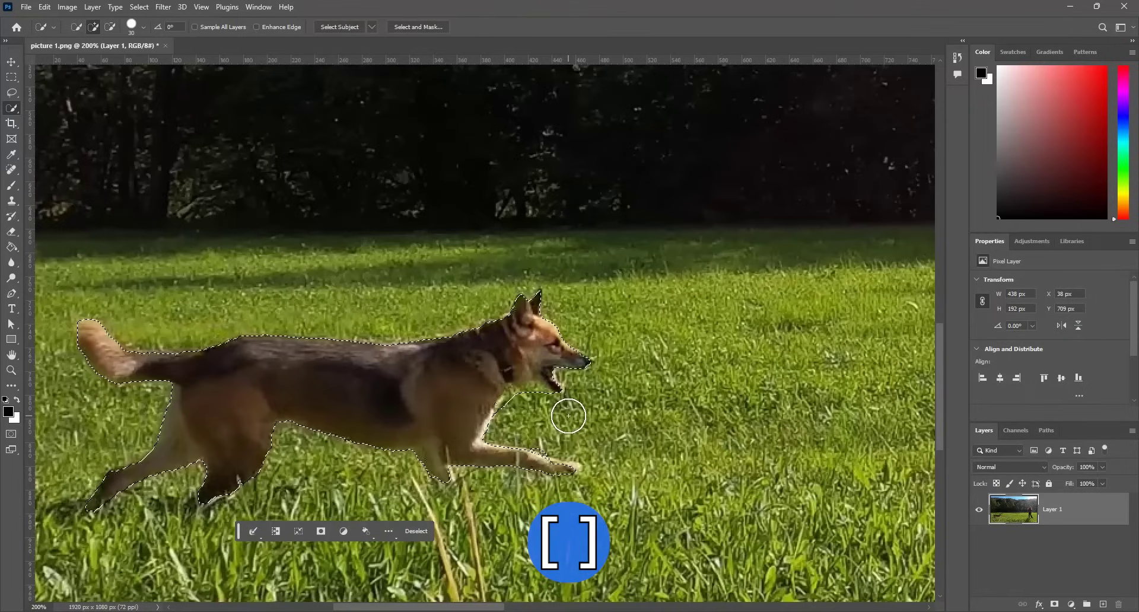
pyautogui.press('[')
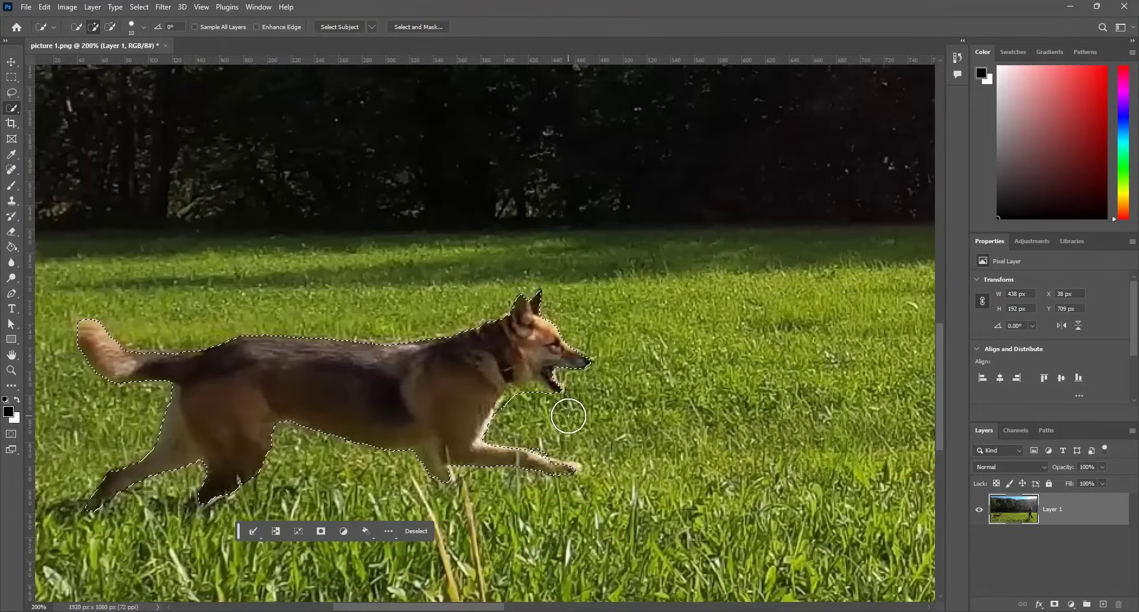
pyautogui.click(572, 467)
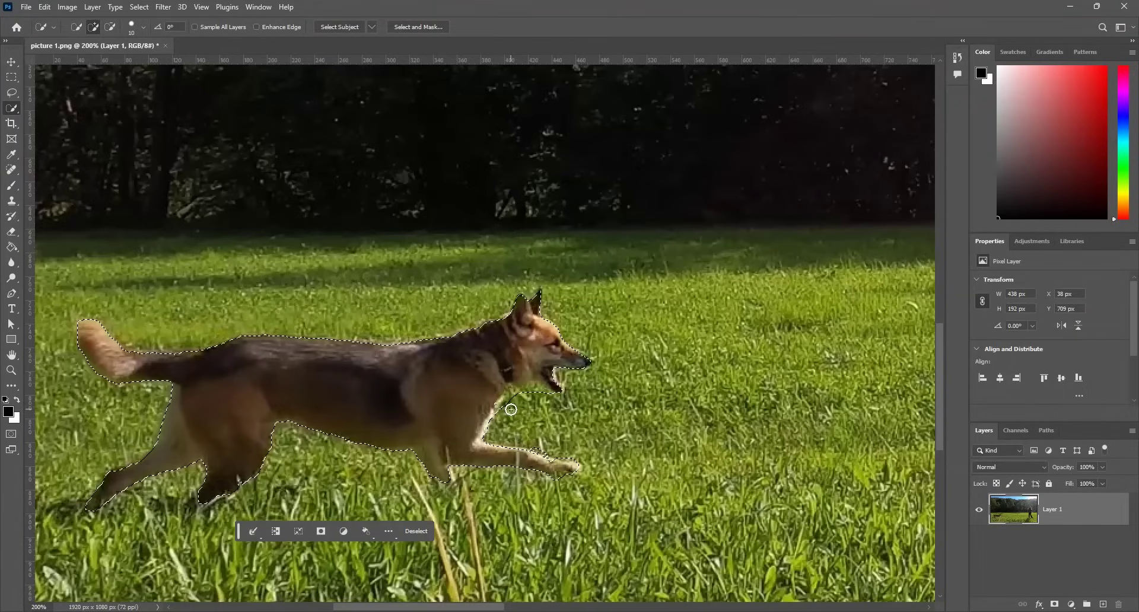
pyautogui.press('alt')
pyautogui.doubleClick(12, 356)
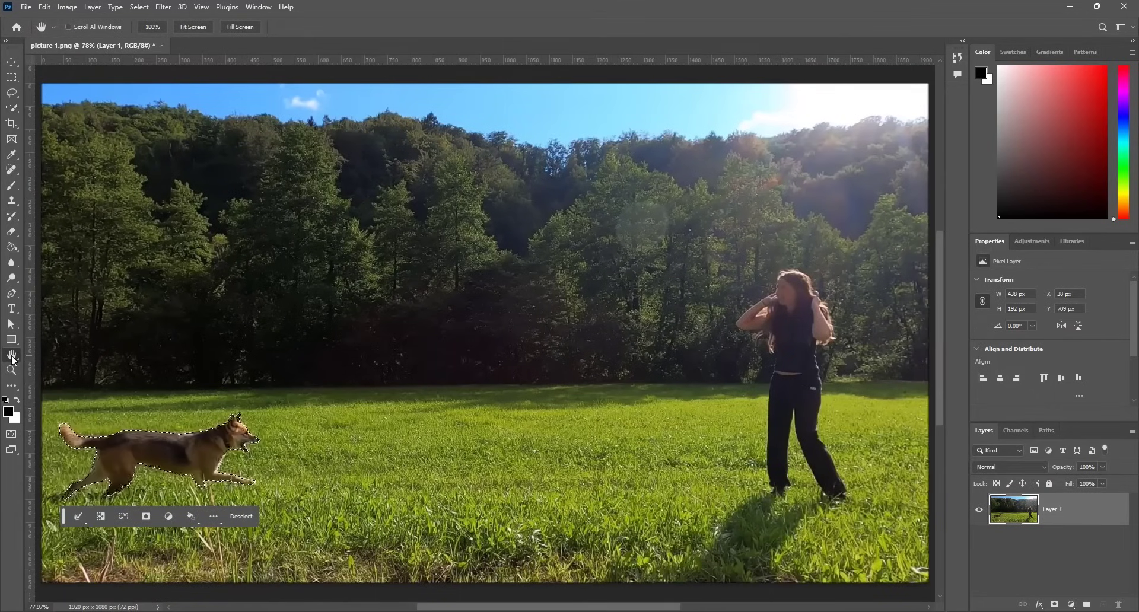
pyautogui.click(12, 109)
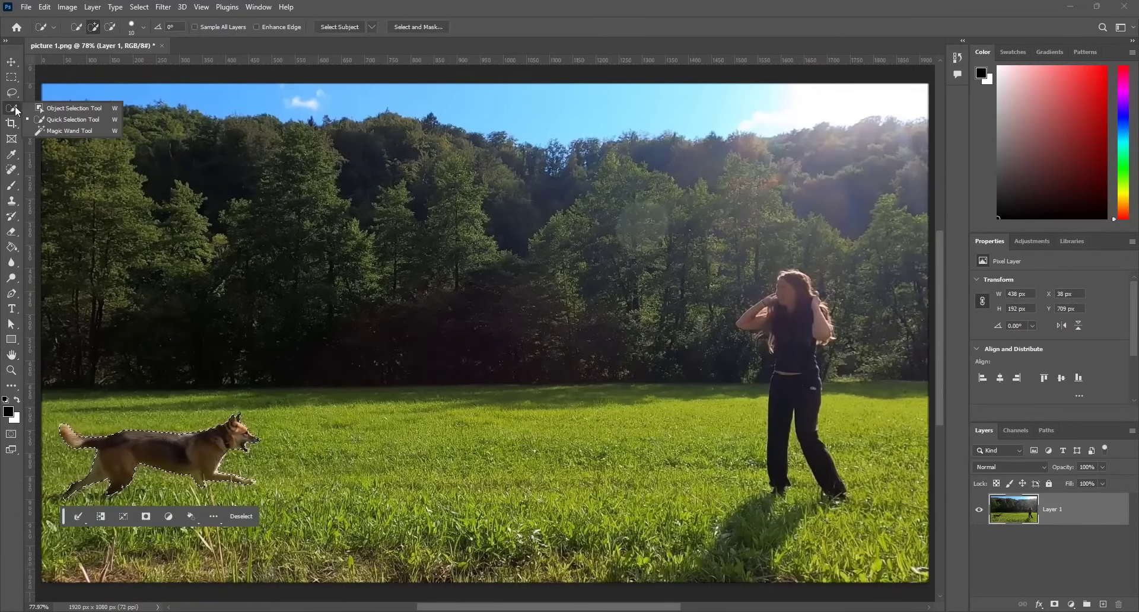
pyautogui.click(71, 119)
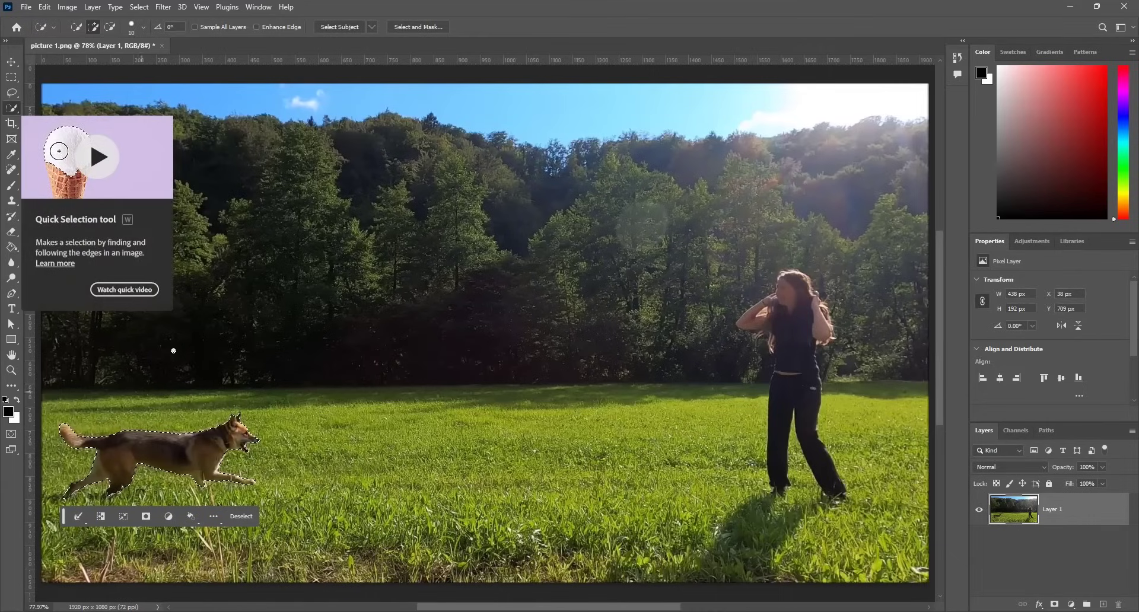
# - Turn the dog selection into a Layer Mask via Select and Mask, then save picture 1.png
pyautogui.click(425, 27)
pyautogui.scroll(-2, 1000, 504)
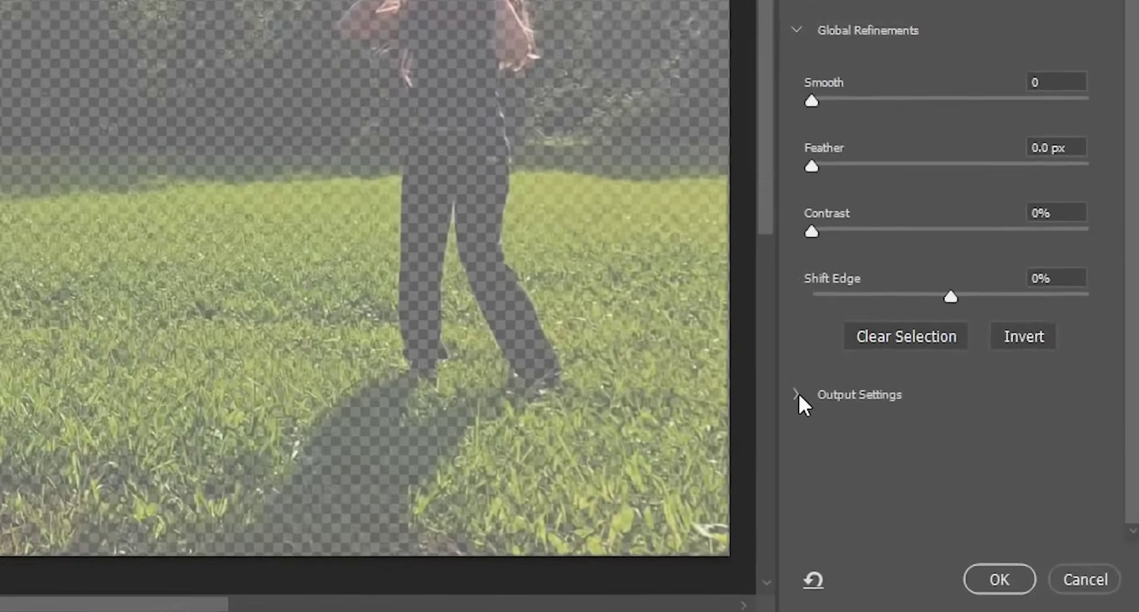
pyautogui.click(797, 395)
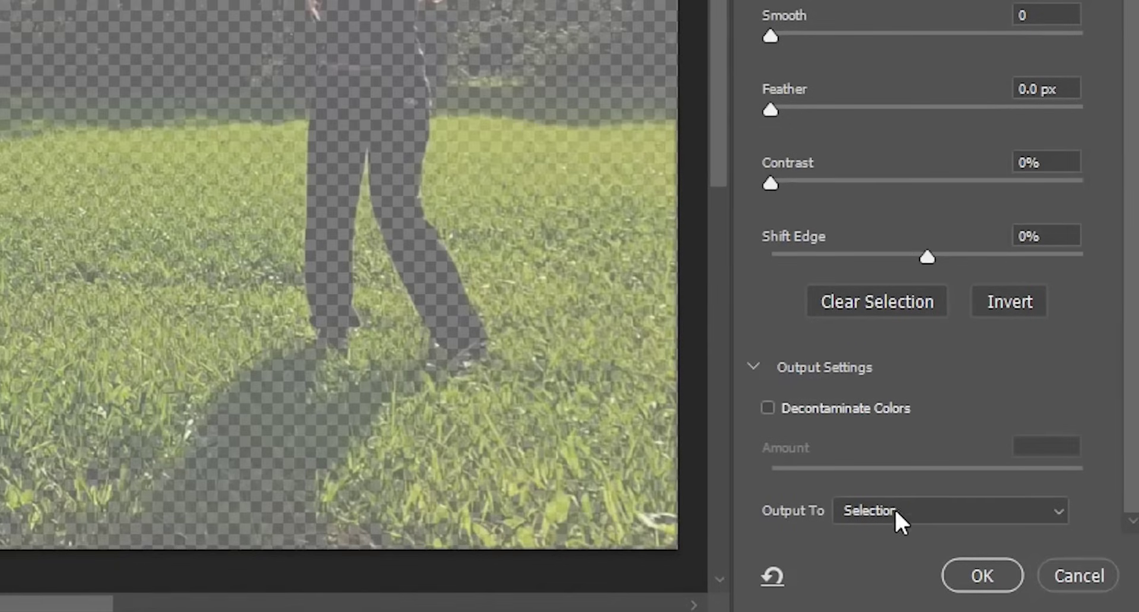
pyautogui.click(947, 517)
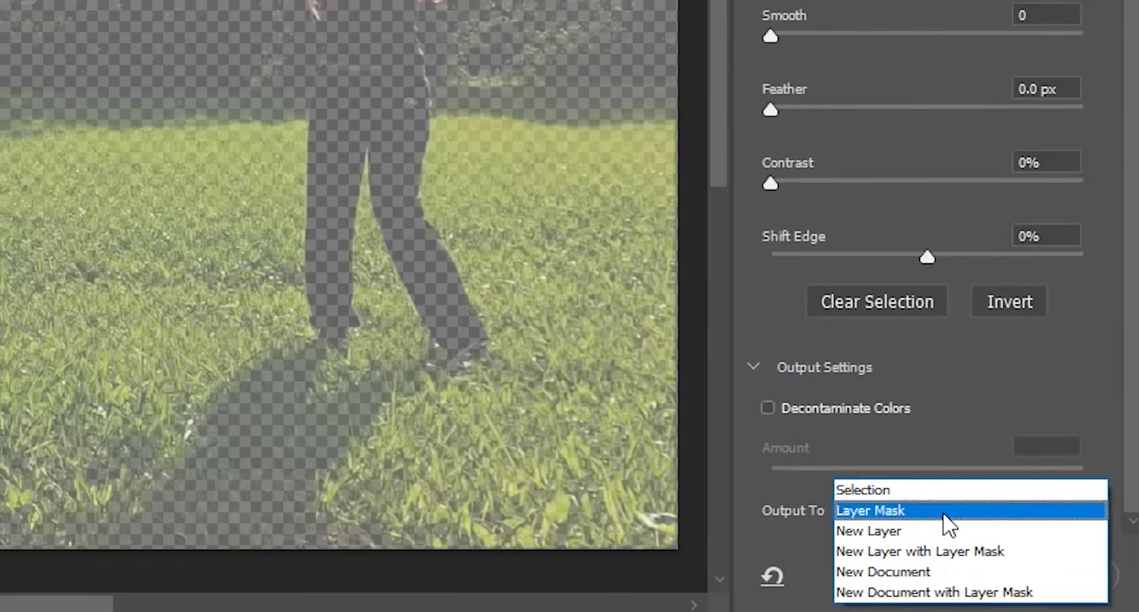
pyautogui.click(942, 512)
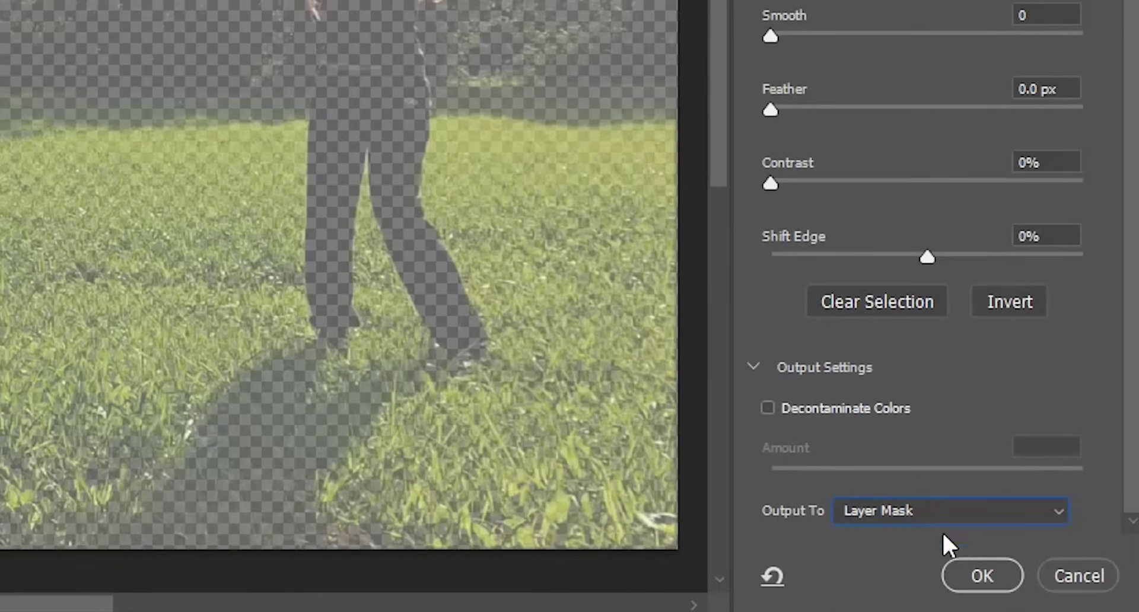
pyautogui.click(979, 574)
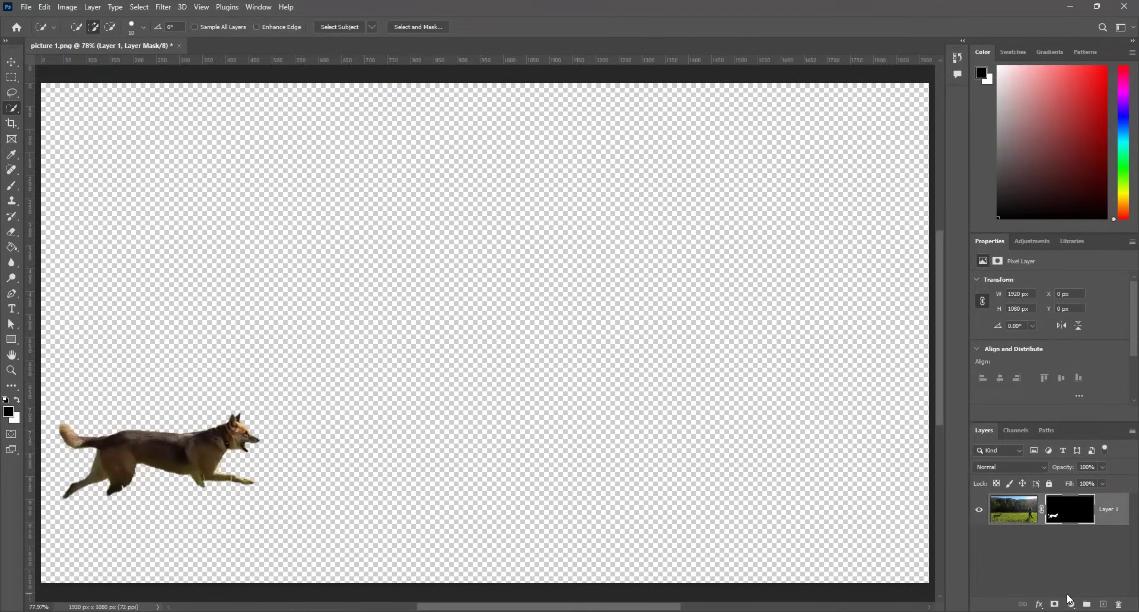
pyautogui.hotkey('ctrl', 's')
# - Back in Premiere Pro, play the sequence and park the playhead at 00:00:02:08
pyautogui.moveTo(635, 611)
pyautogui.click(635, 564)
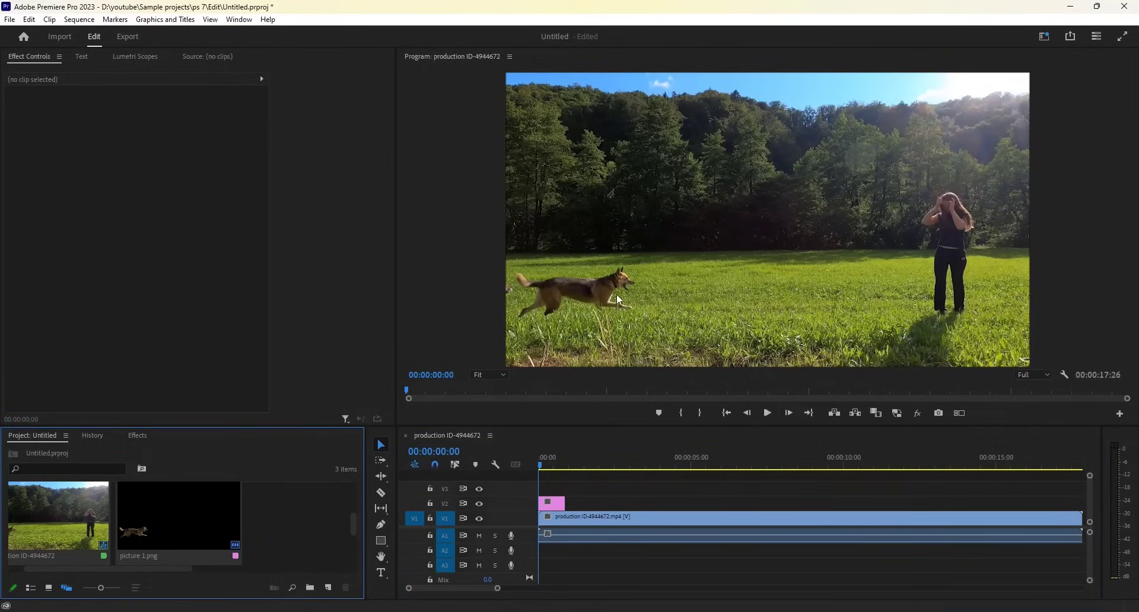
pyautogui.click(768, 413)
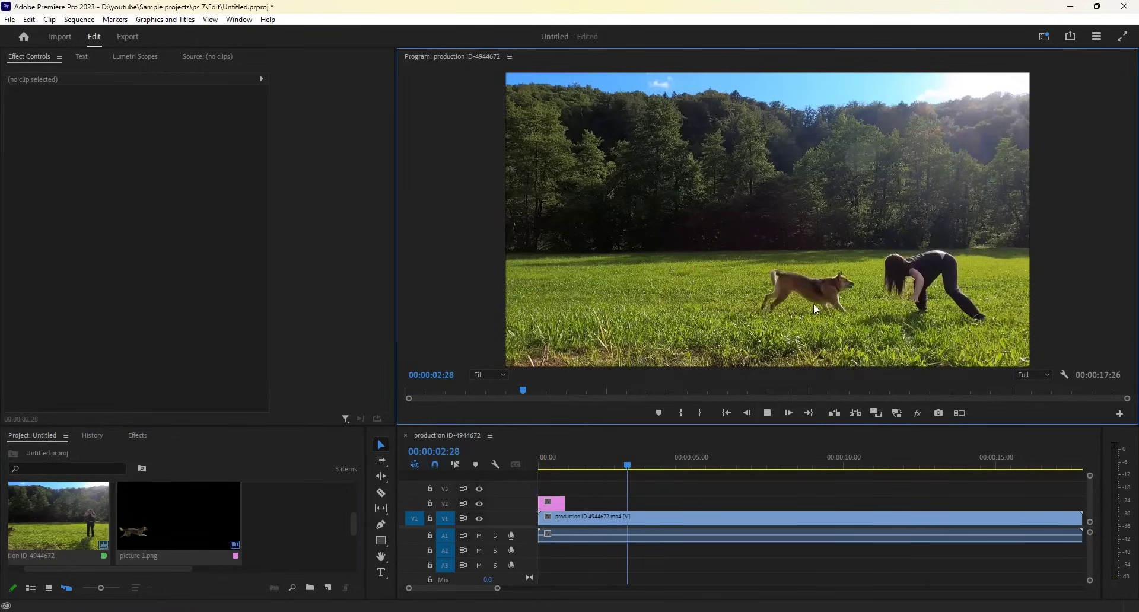
pyautogui.click(767, 414)
pyautogui.click(653, 518)
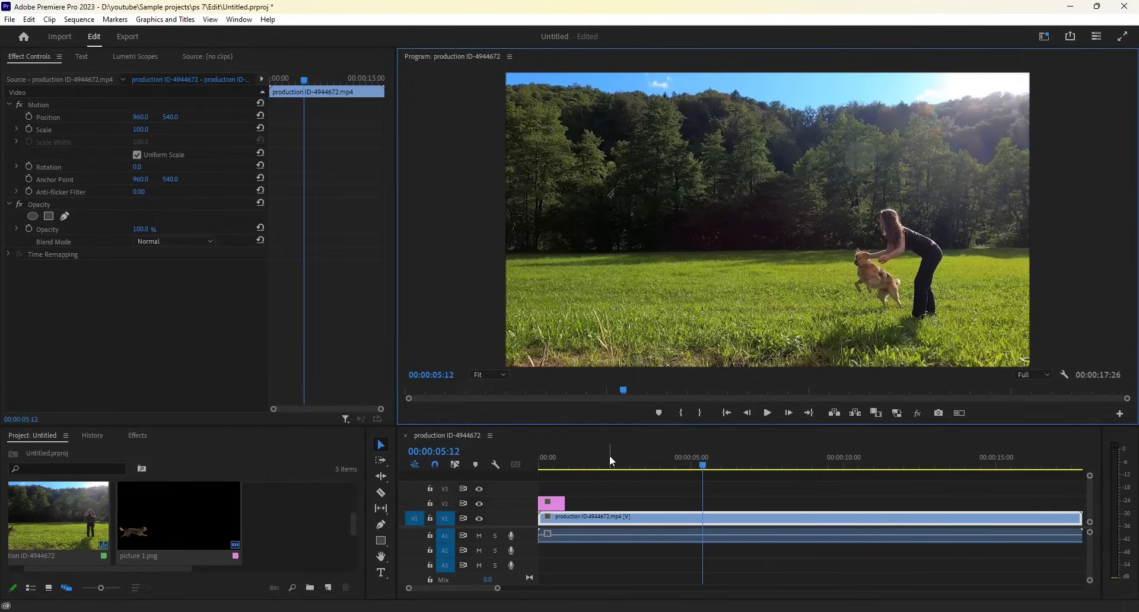
pyautogui.click(606, 461)
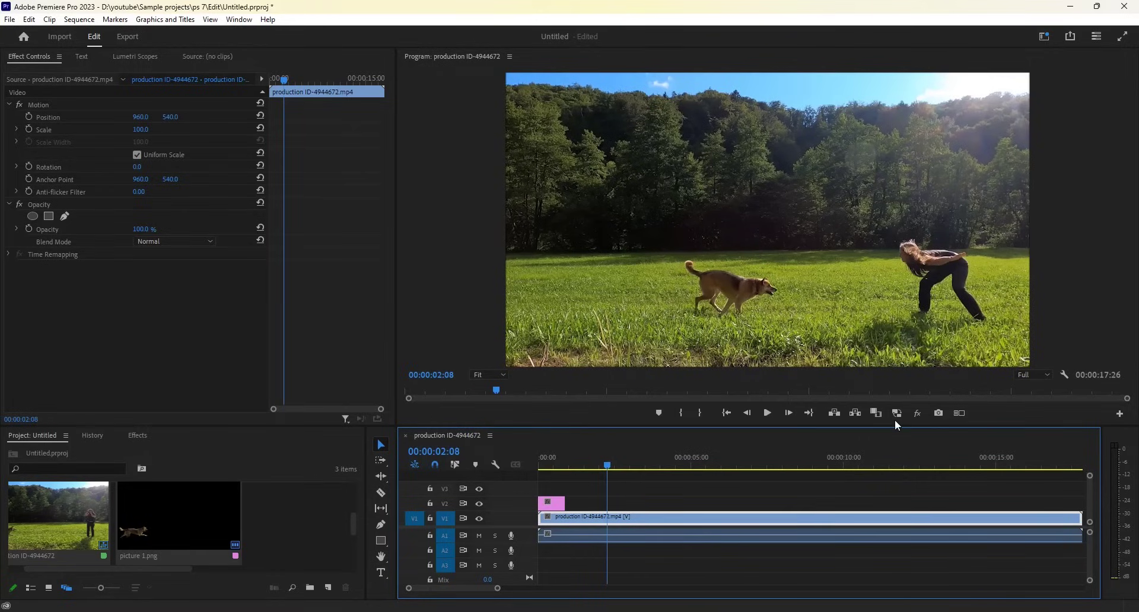
# - Export the 00:00:02:08 frame as the PNG 'picture 2', imported into the project
pyautogui.click(938, 413)
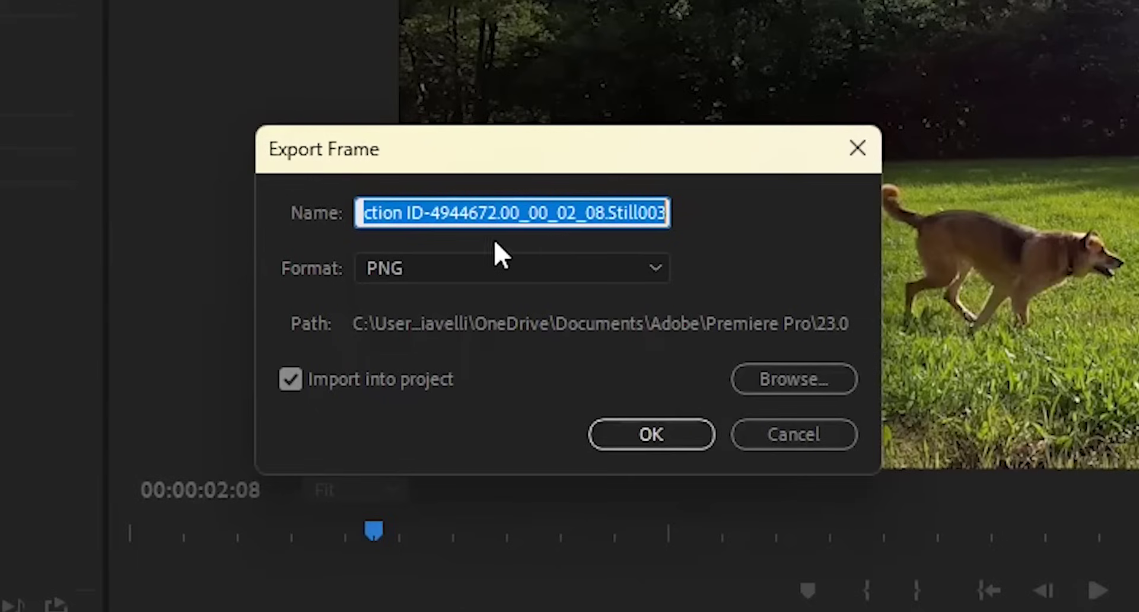
pyautogui.write('pic')
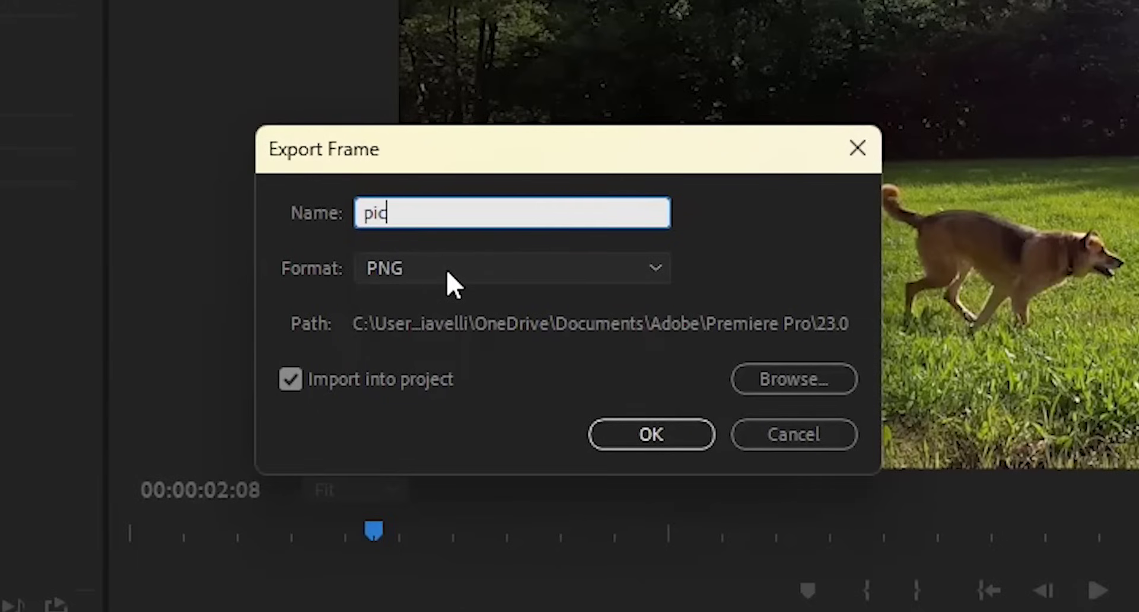
pyautogui.write('ture 2')
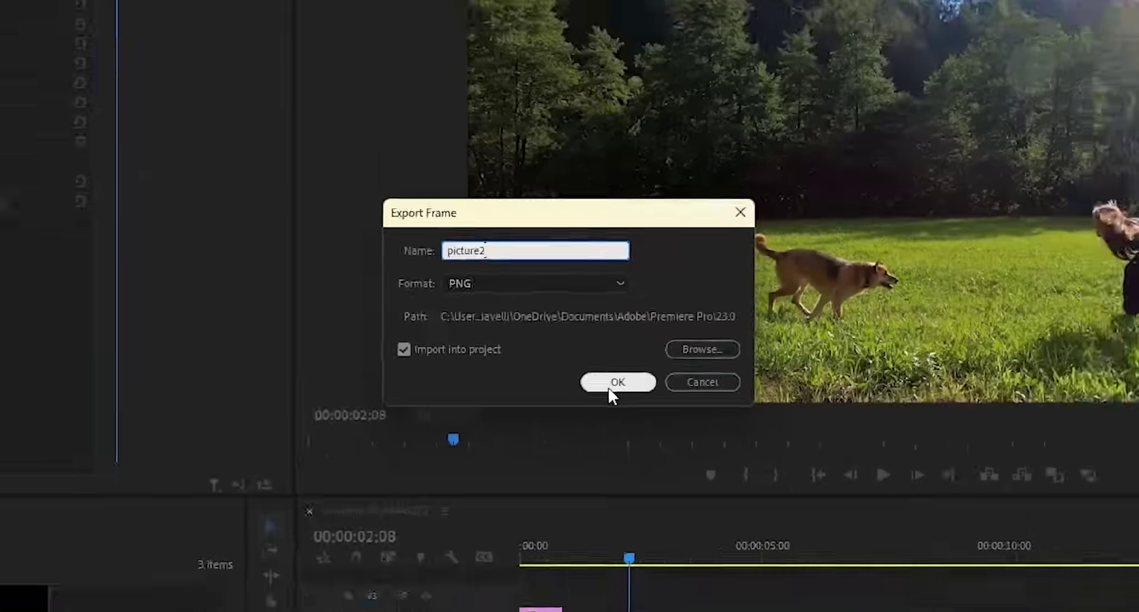
pyautogui.click(609, 387)
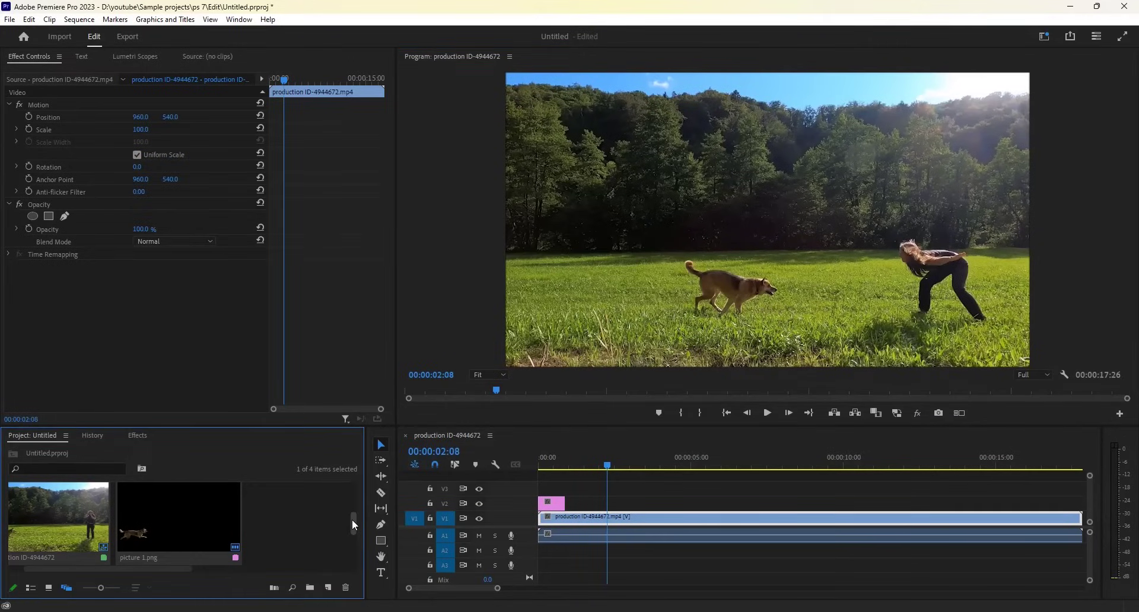
# - Place picture2.png above the running-dog clip, trim it to end at 00:00:02:08, and edit it in Photoshop
pyautogui.moveTo(351, 521); pyautogui.dragTo(354, 555)
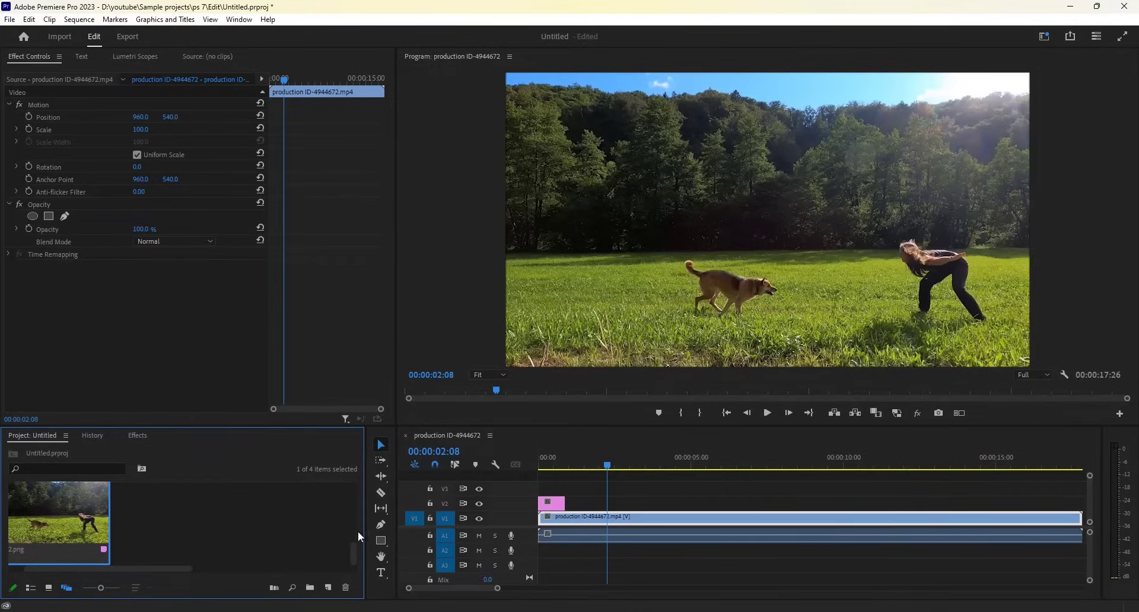
pyautogui.moveTo(69, 530); pyautogui.dragTo(548, 500)
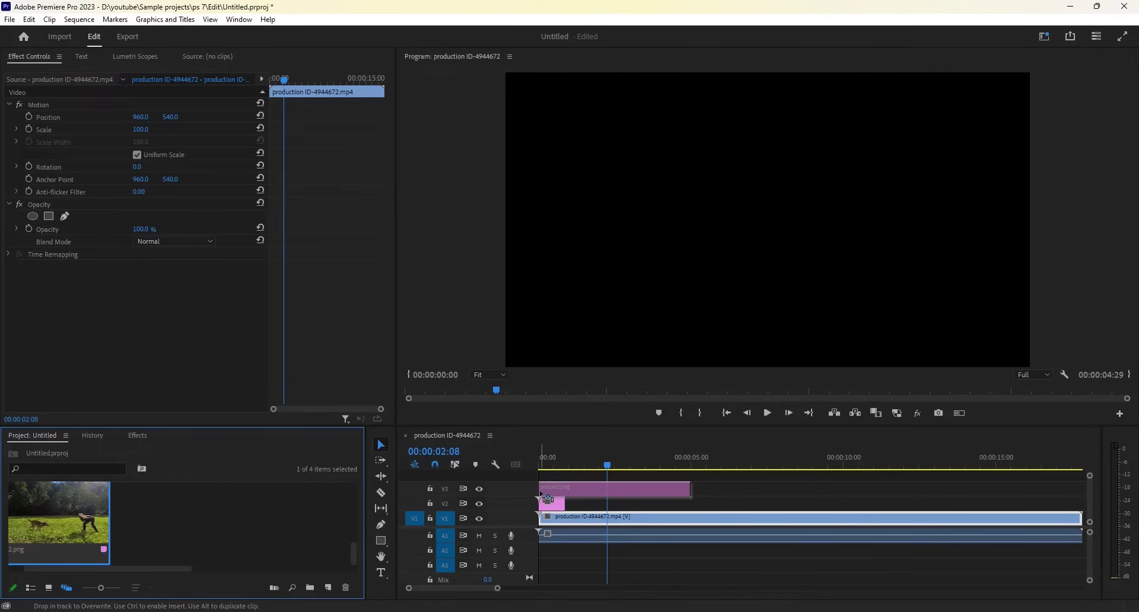
pyautogui.moveTo(548, 499); pyautogui.dragTo(547, 500)
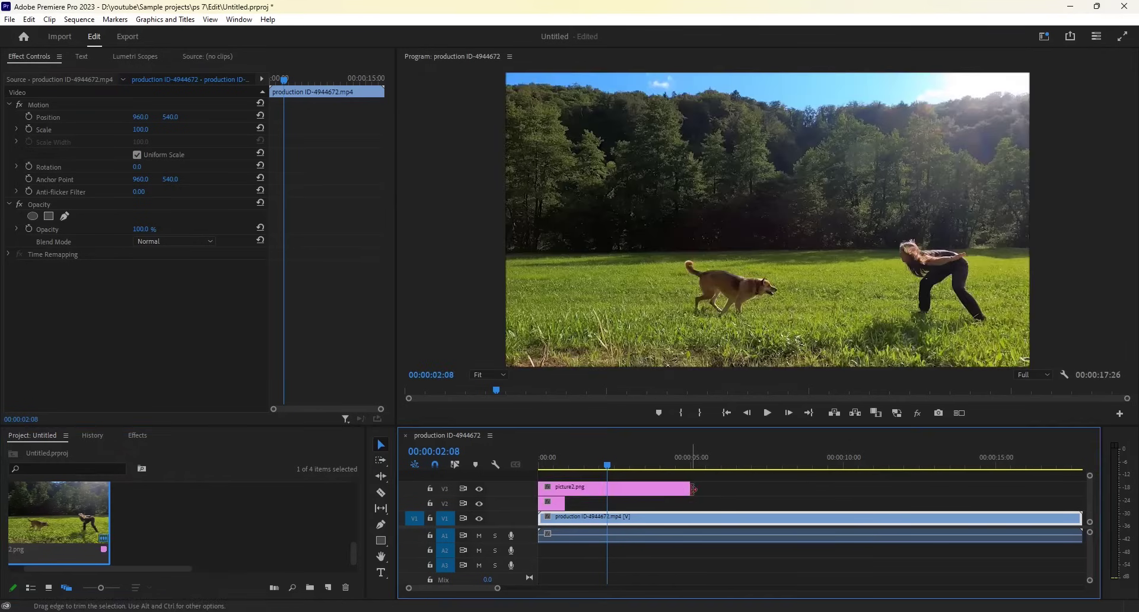
pyautogui.moveTo(688, 488); pyautogui.dragTo(603, 489)
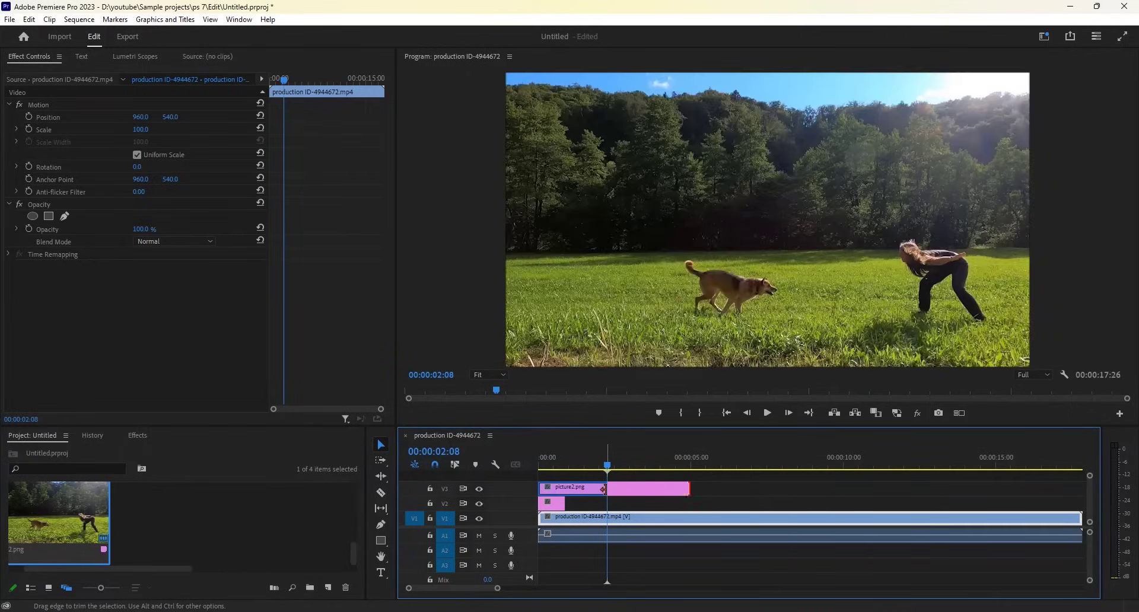
pyautogui.rightClick(593, 488)
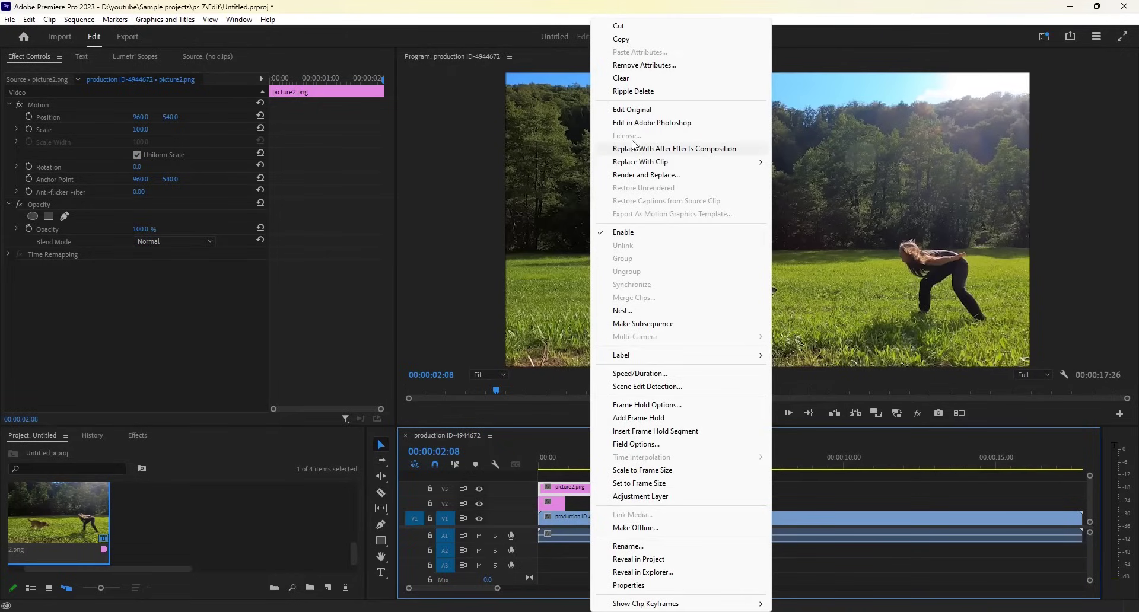
pyautogui.click(660, 125)
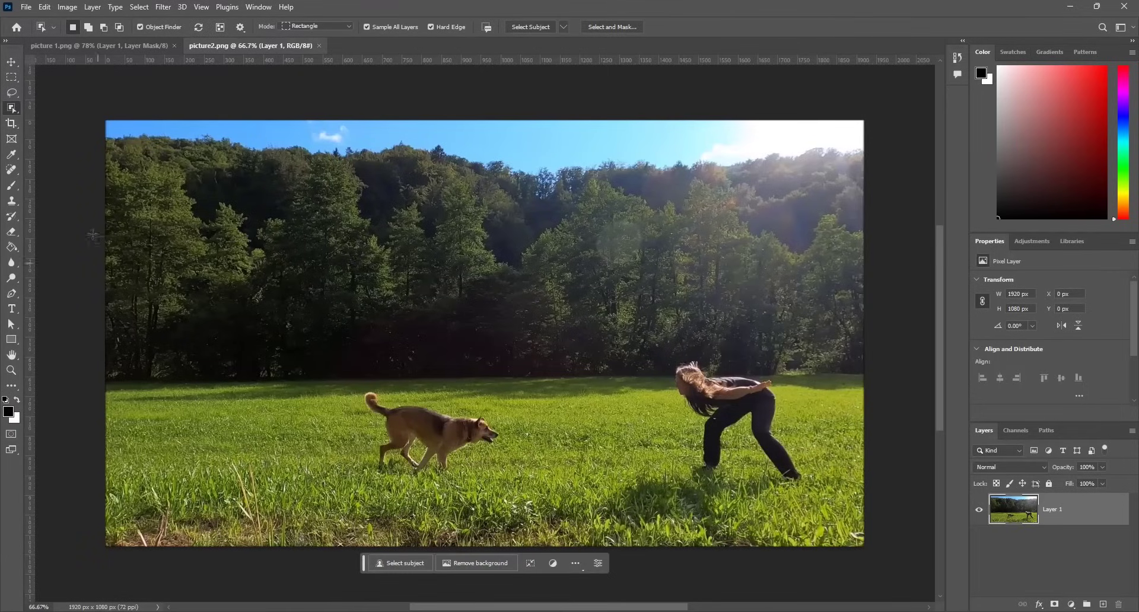
# - Box-select the running dog using Object Selection in Rectangle mode with Object Finder off, then zoom in
pyautogui.rightClick(14, 108)
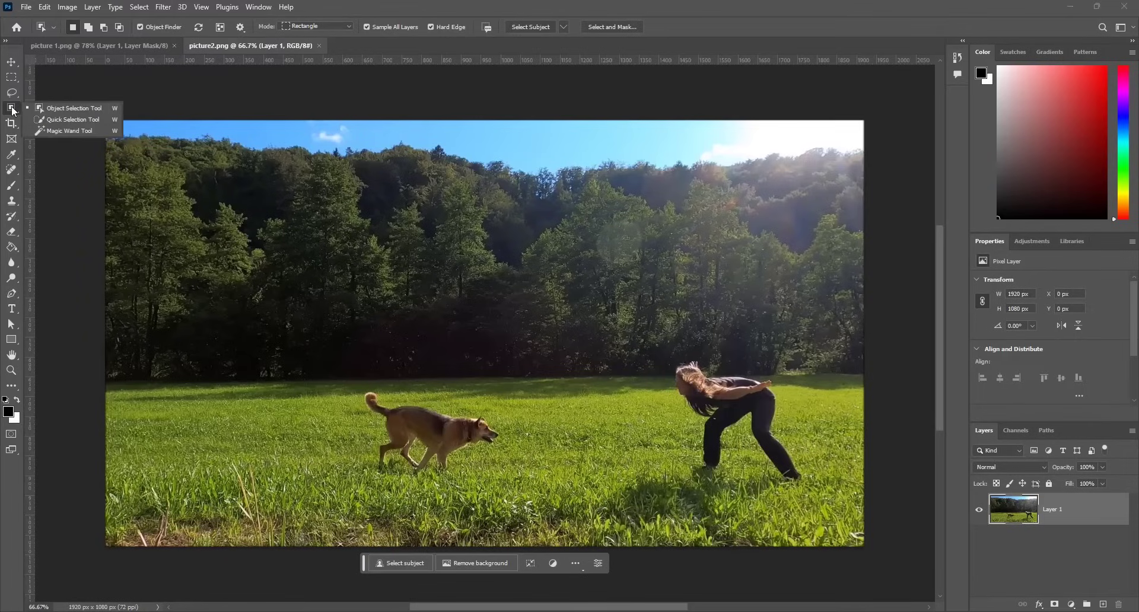
pyautogui.click(67, 108)
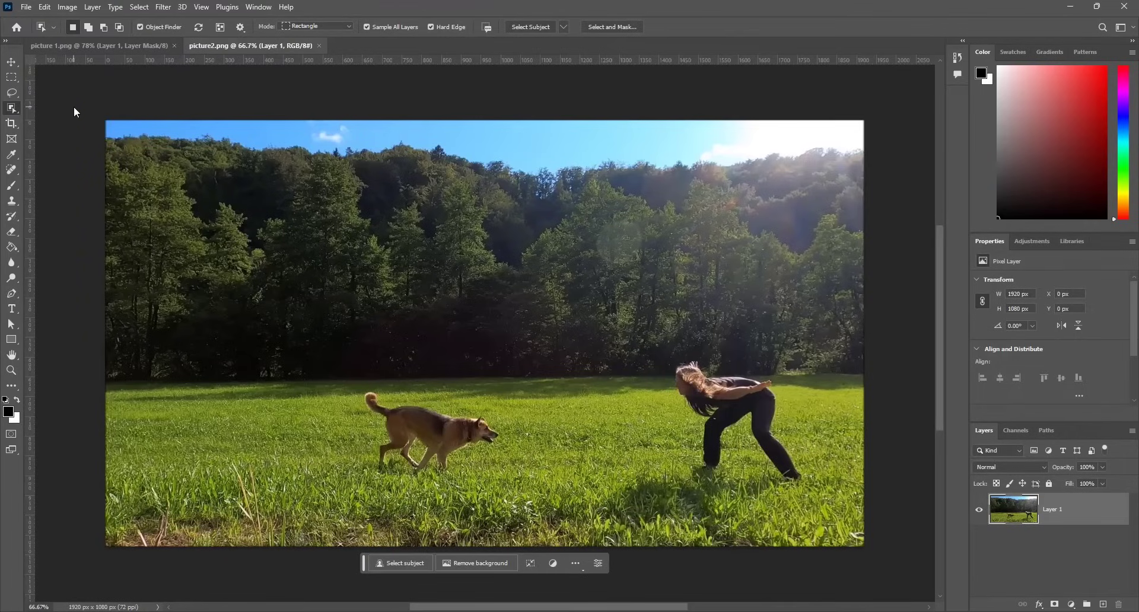
pyautogui.click(140, 27)
pyautogui.click(352, 377)
pyautogui.moveTo(348, 369); pyautogui.dragTo(521, 486)
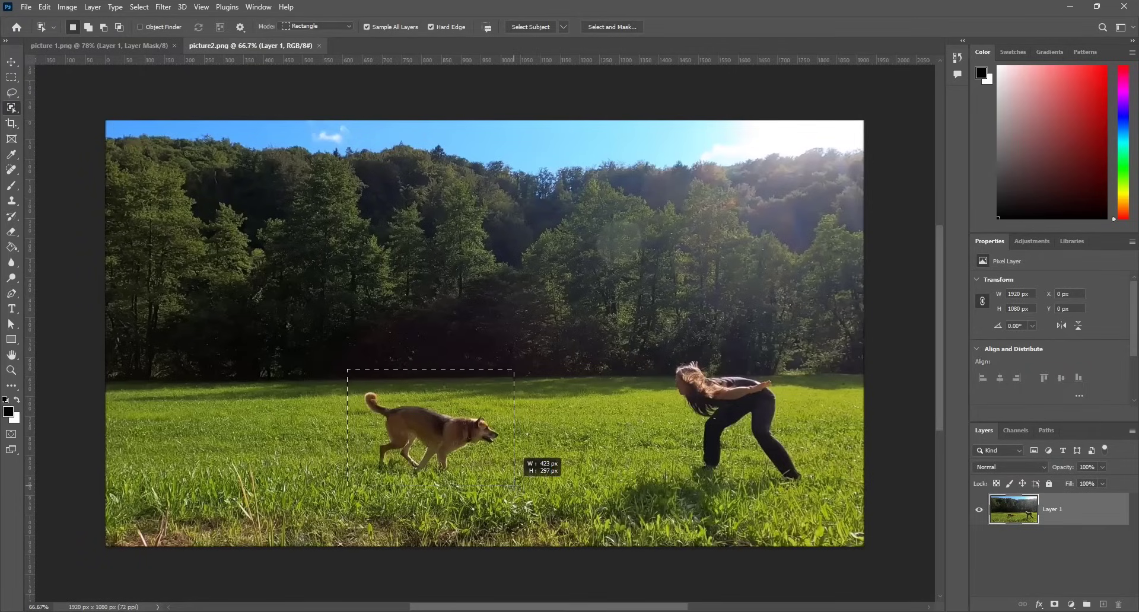
pyautogui.moveTo(521, 487); pyautogui.dragTo(520, 486)
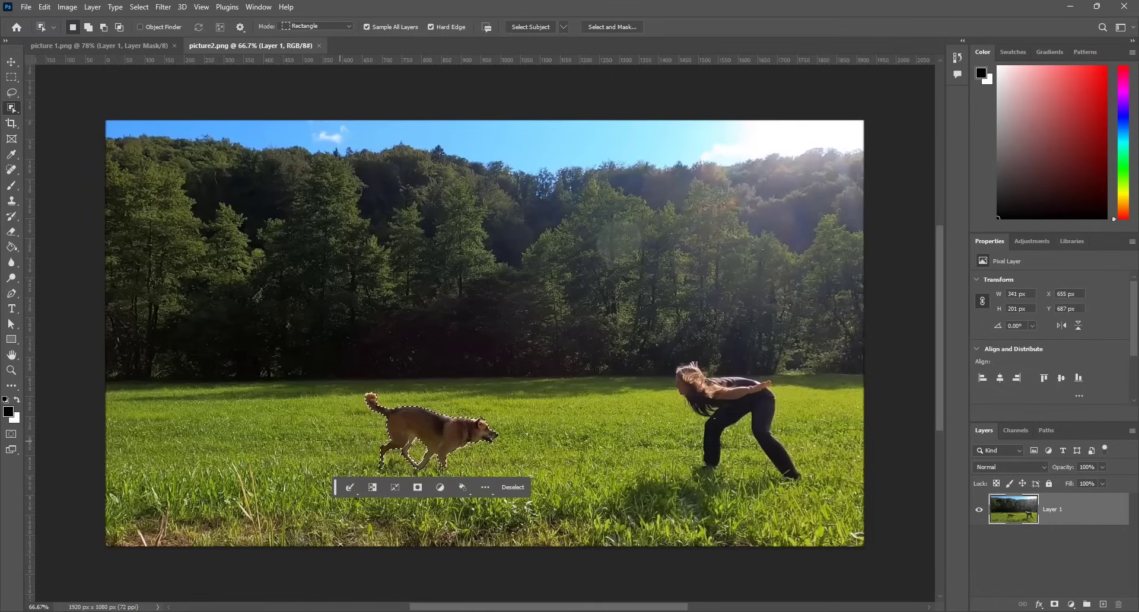
pyautogui.click(10, 370)
pyautogui.click(427, 445)
pyautogui.click(427, 444)
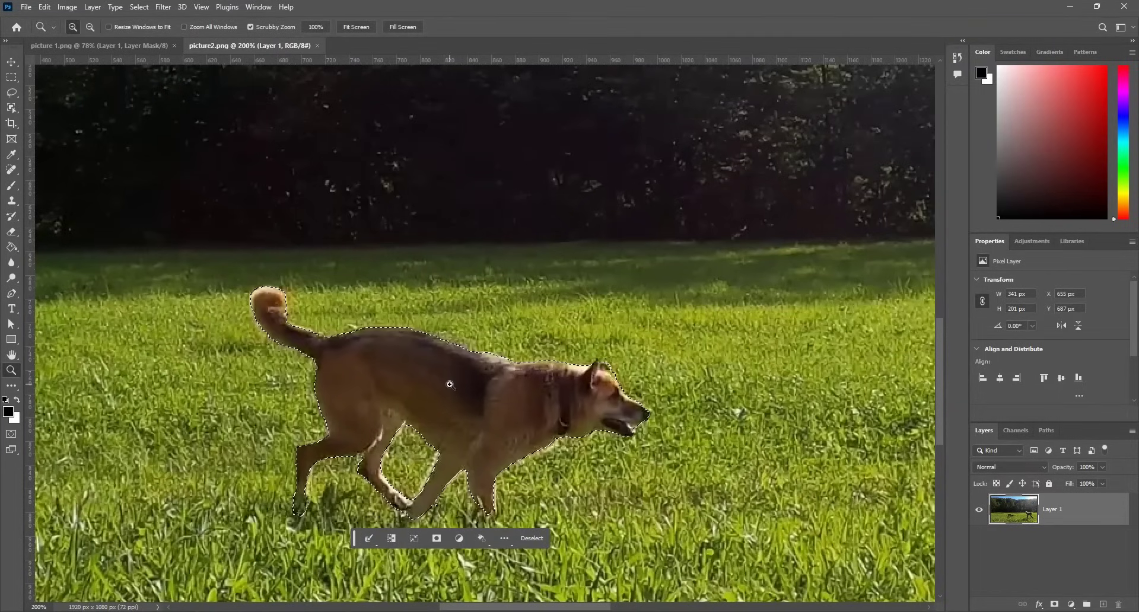
pyautogui.click(612, 388)
pyautogui.click(611, 388)
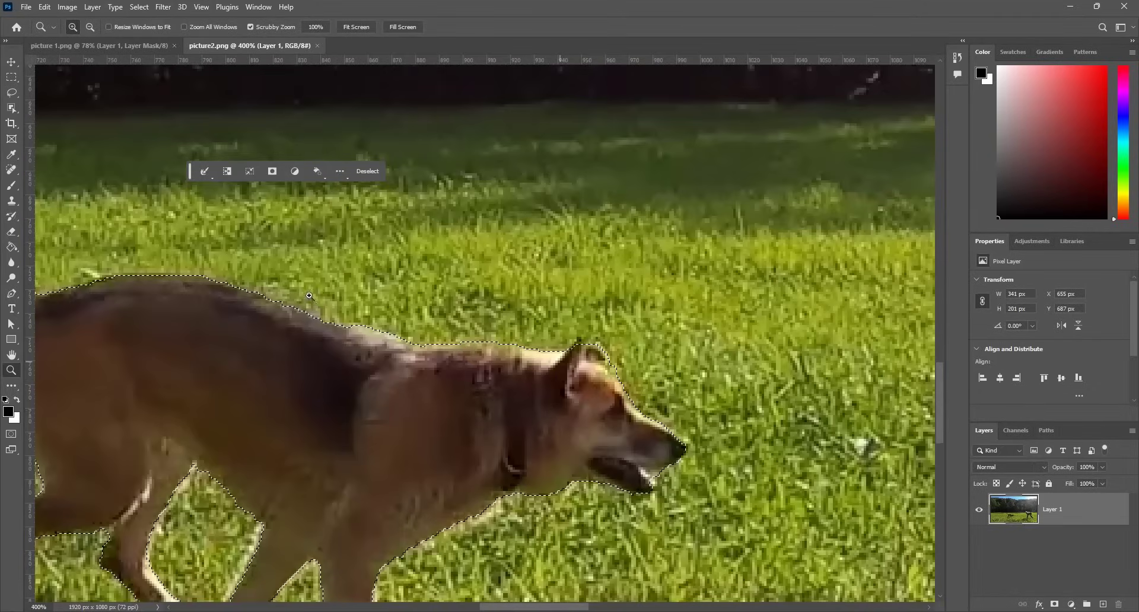
pyautogui.click(11, 111)
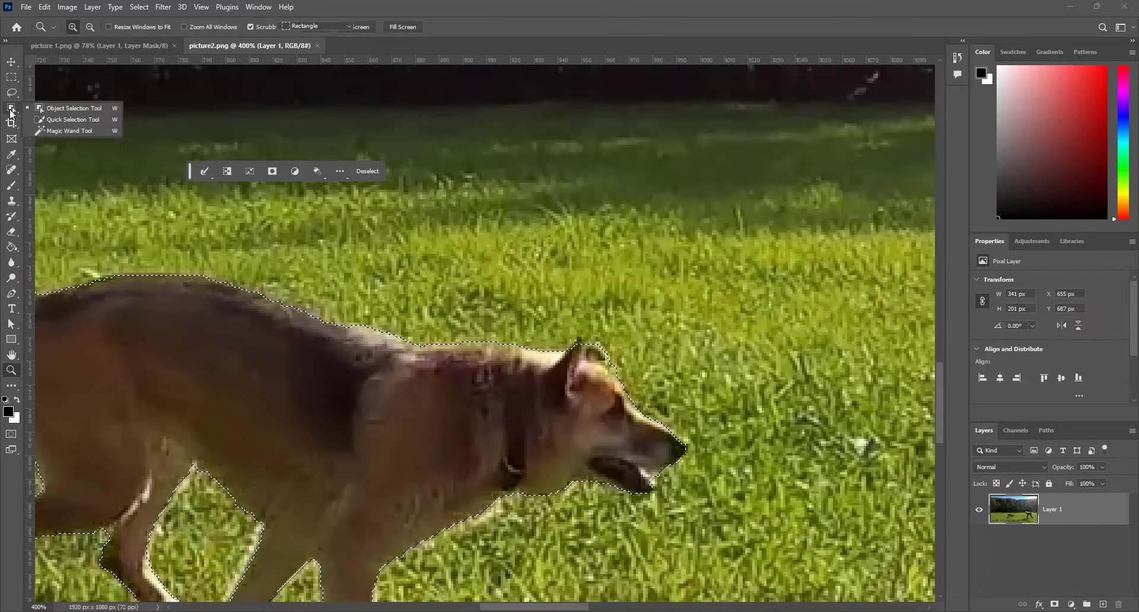
pyautogui.click(73, 120)
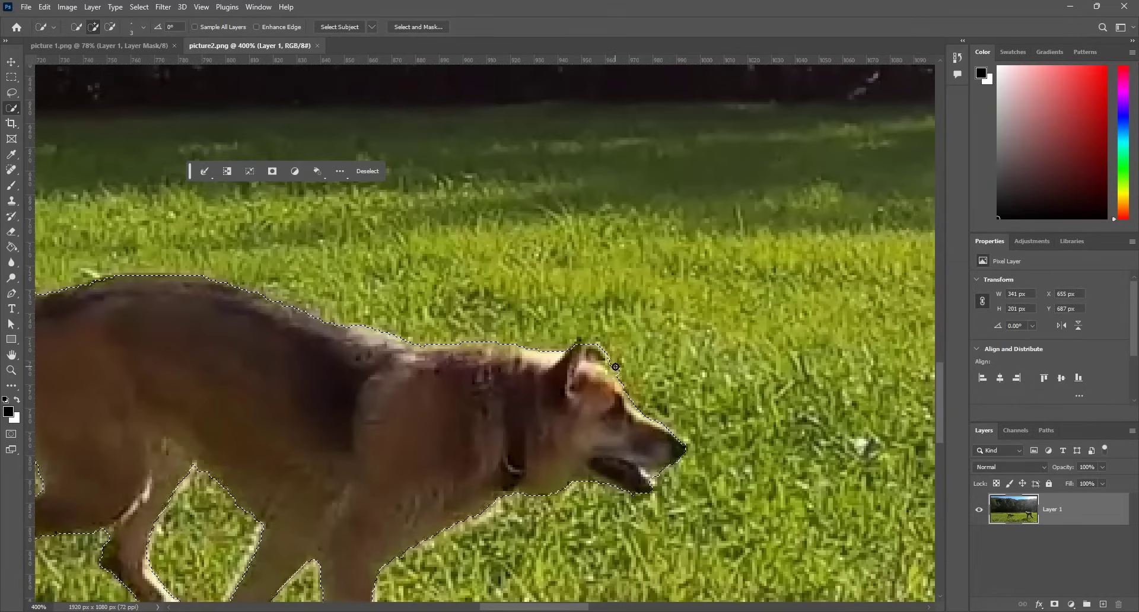
pyautogui.press('alt')
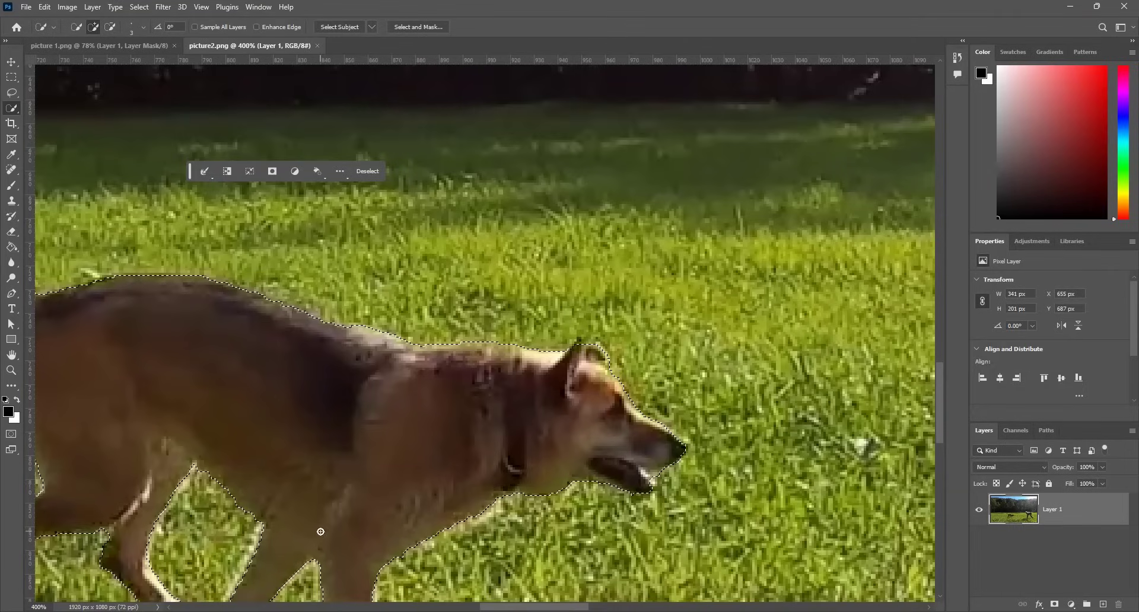
pyautogui.moveTo(321, 532); pyautogui.dragTo(490, 397)
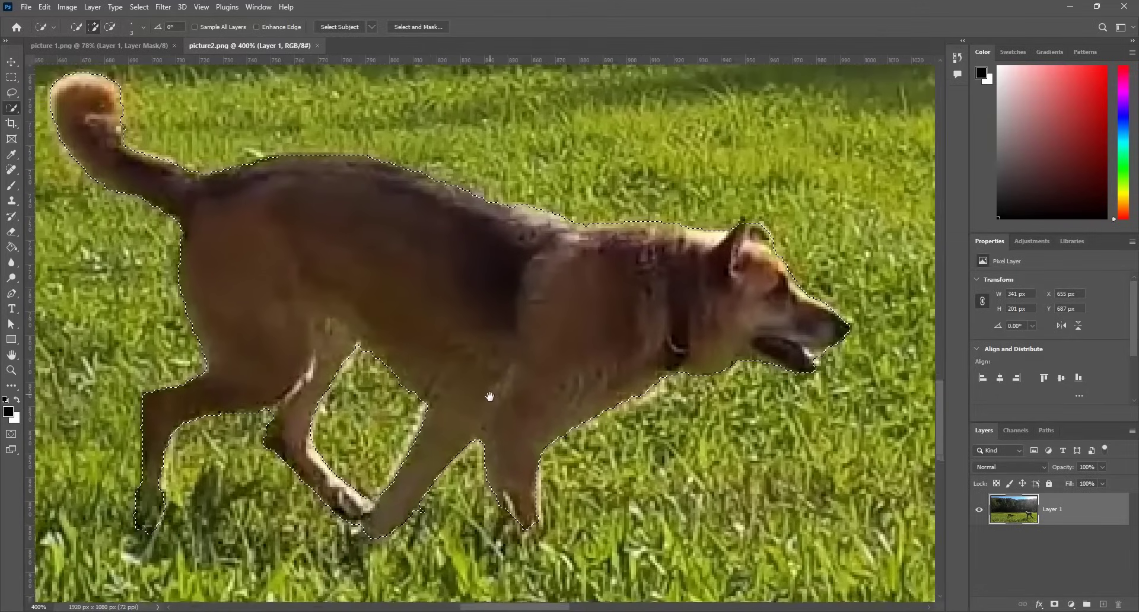
pyautogui.moveTo(489, 396); pyautogui.dragTo(504, 436)
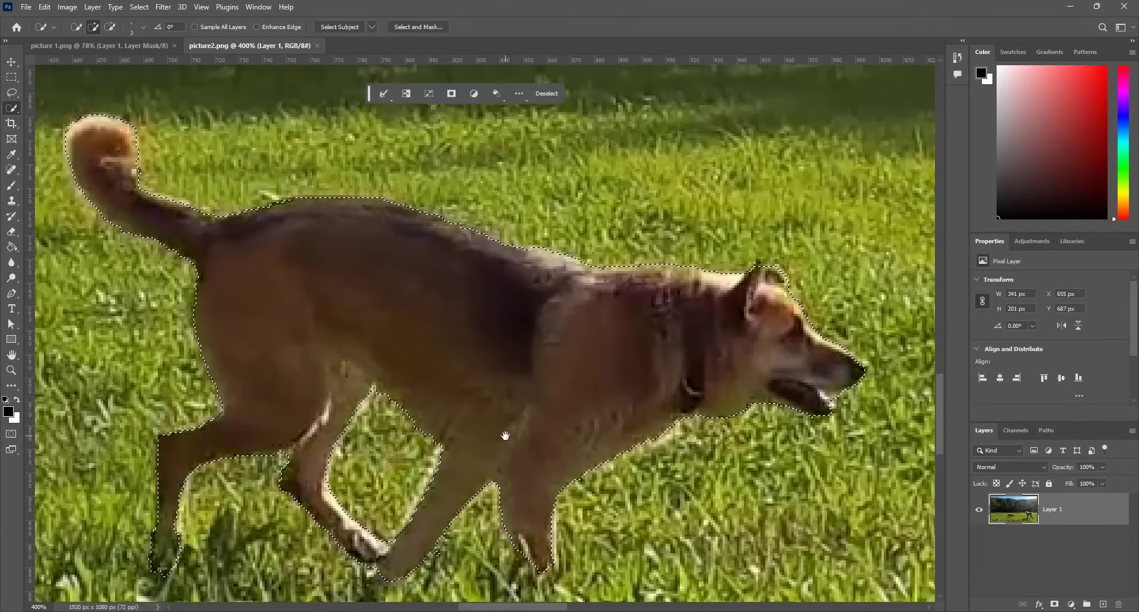
pyautogui.doubleClick(13, 355)
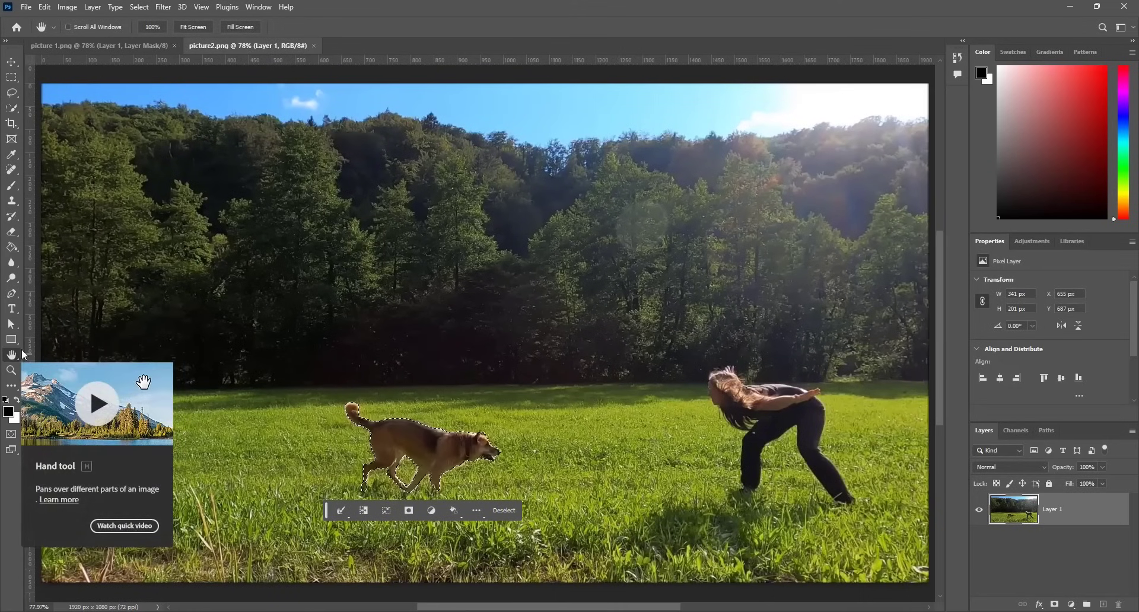
# - Turn the dog selection into a layer mask through Select and Mask, then save picture2.png
pyautogui.click(12, 109)
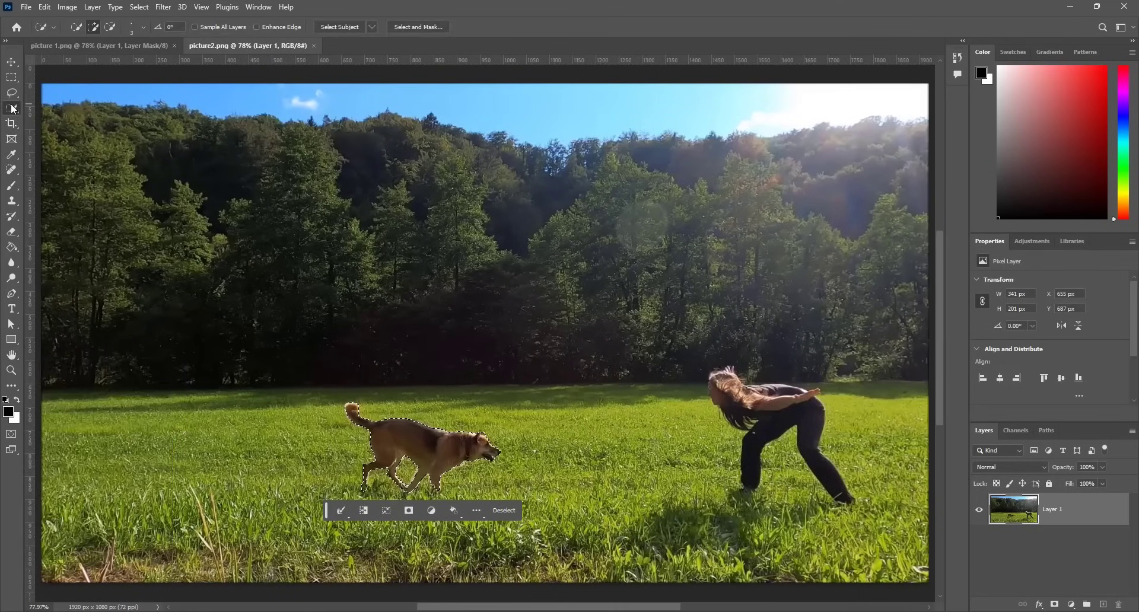
pyautogui.click(416, 28)
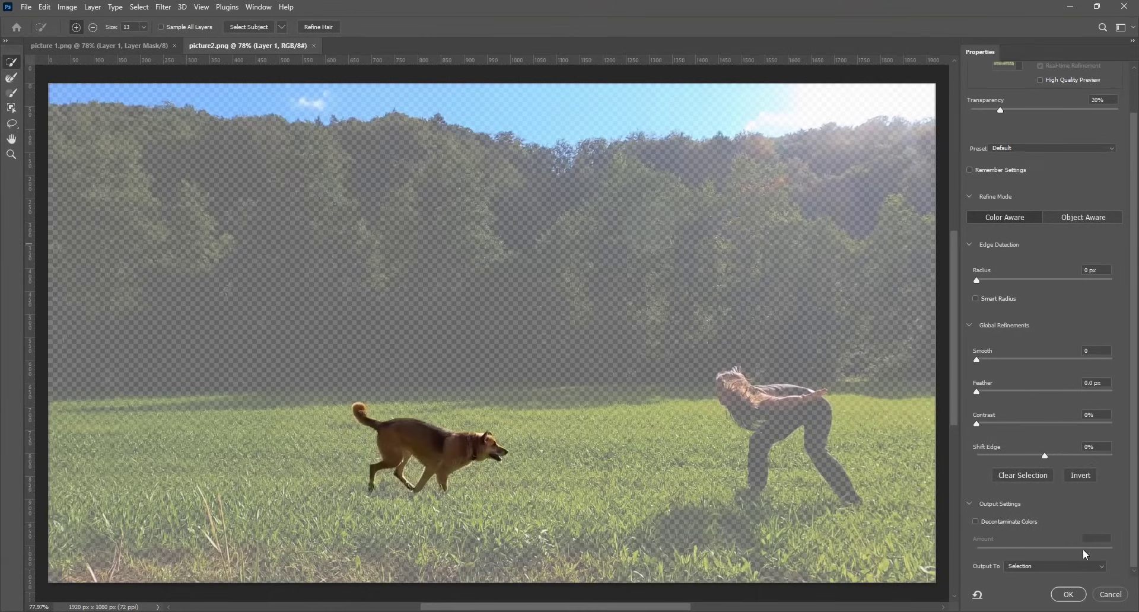
pyautogui.click(1027, 565)
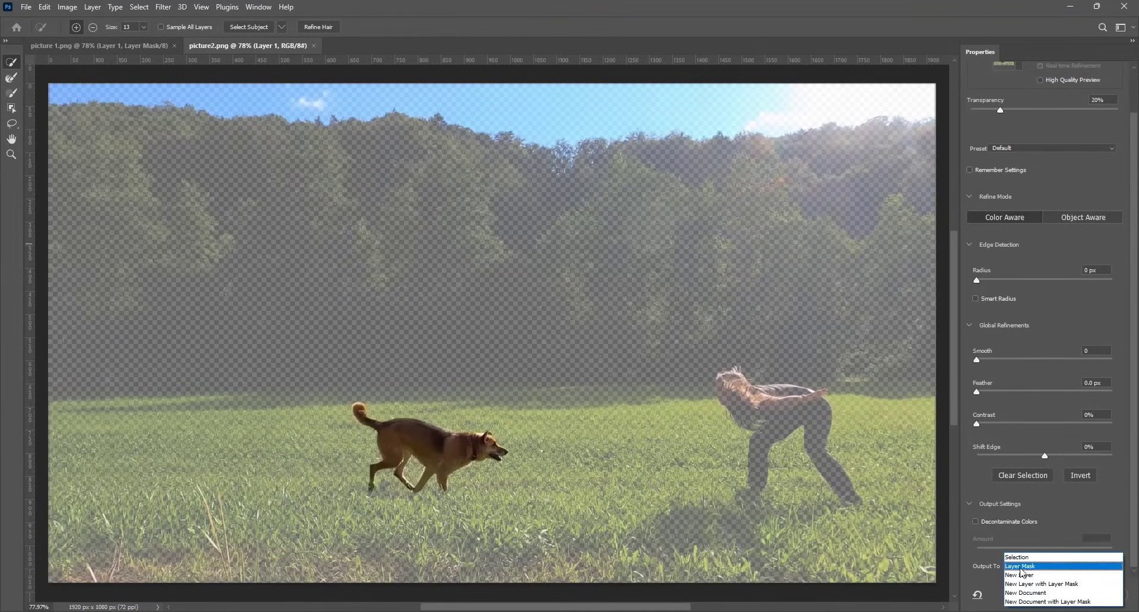
pyautogui.click(1019, 567)
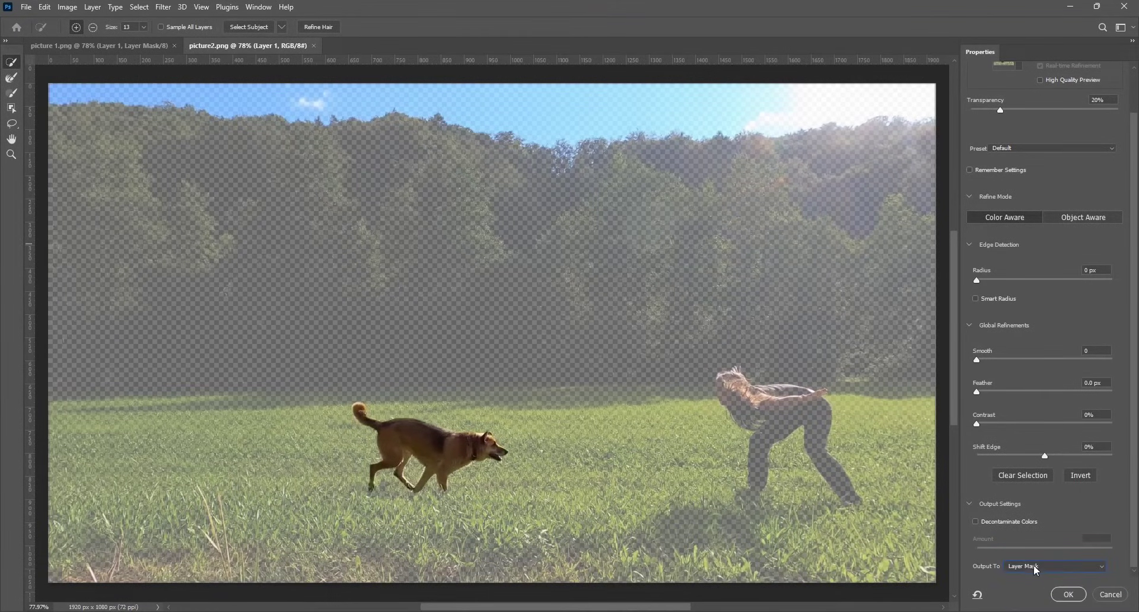
pyautogui.click(1069, 594)
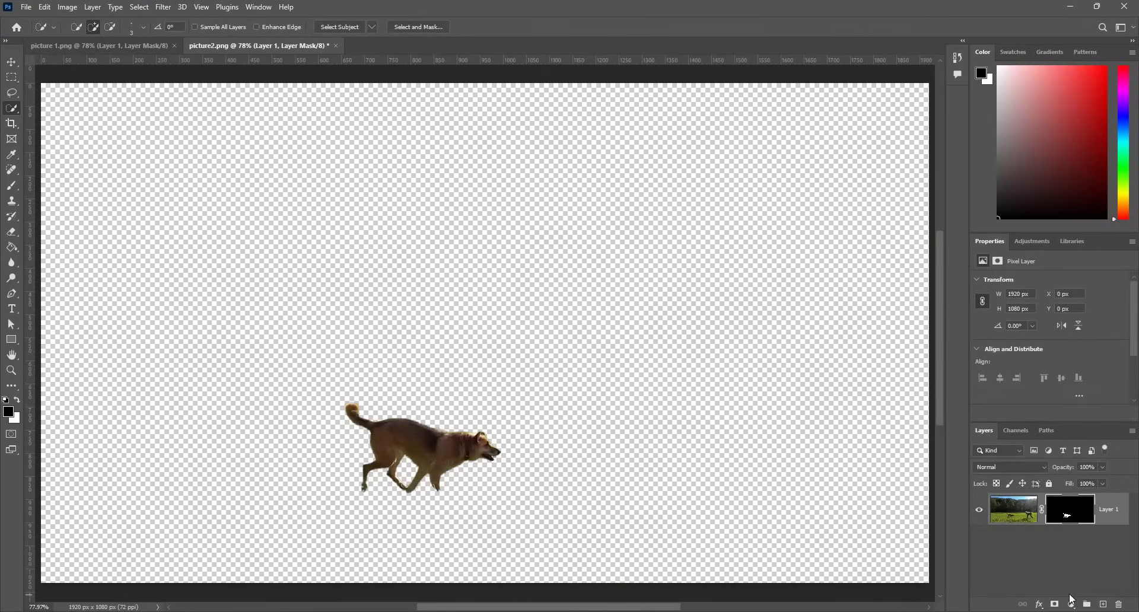
pyautogui.hotkey('ctrl', 's')
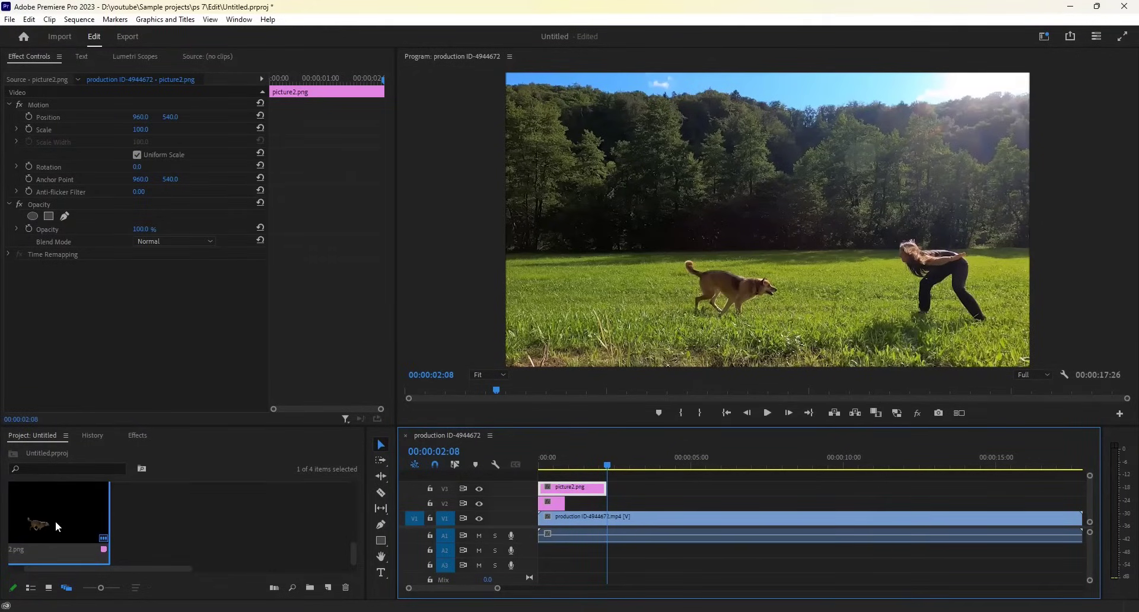
# - Play the sequence from 00:00:00:00 to preview the cut-out dog freeze frames
pyautogui.click(540, 460)
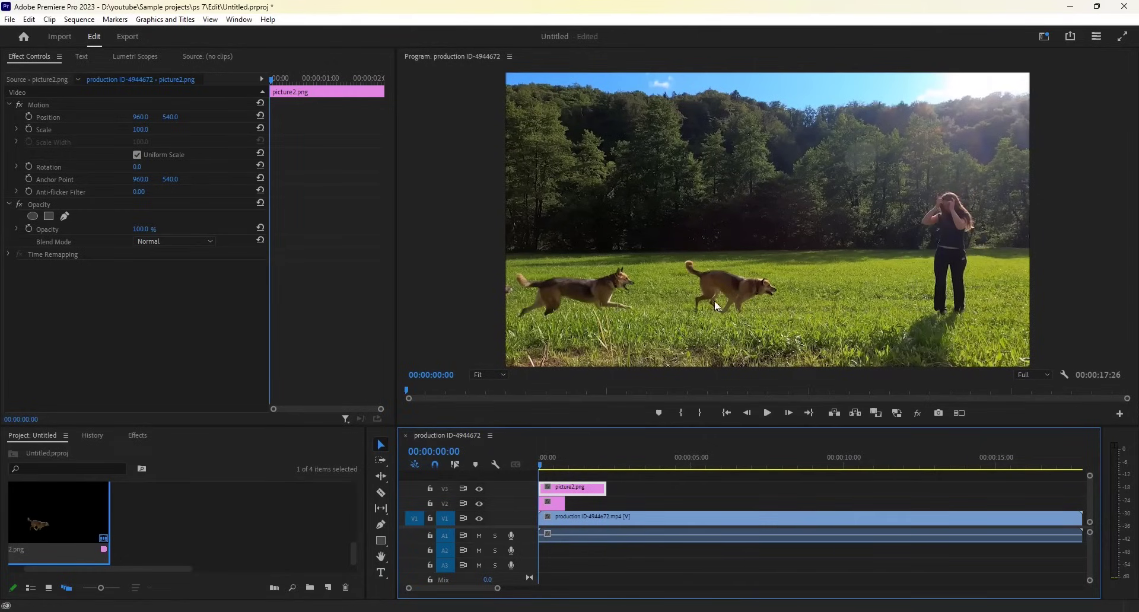
pyautogui.click(767, 412)
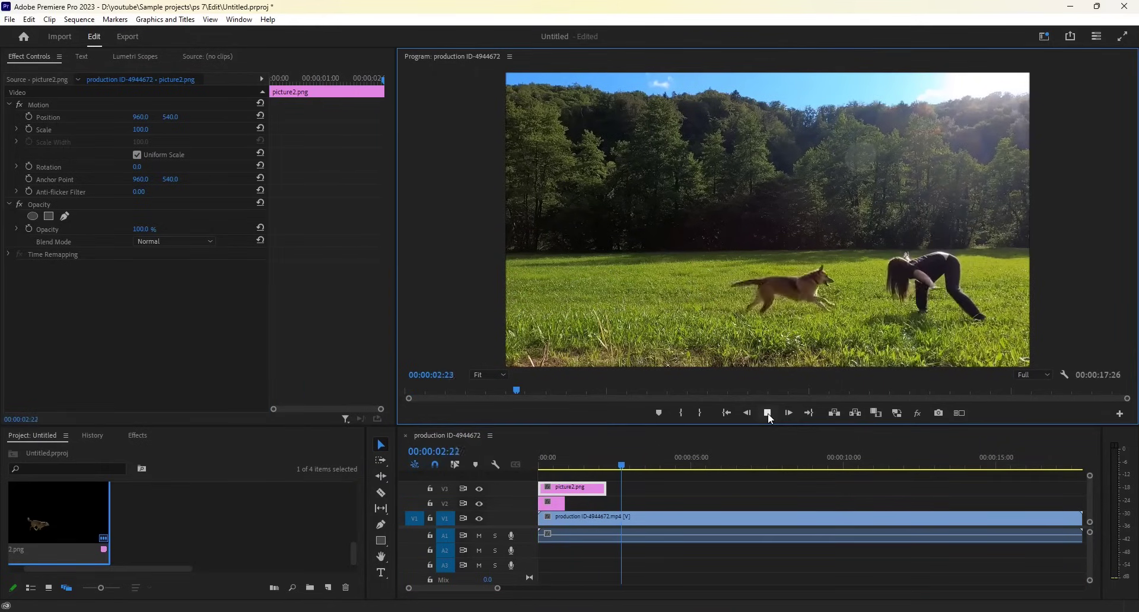
# - Stop at 00:00:03:09 and export that frame as picture3 PNG, imported into the project
pyautogui.click(682, 517)
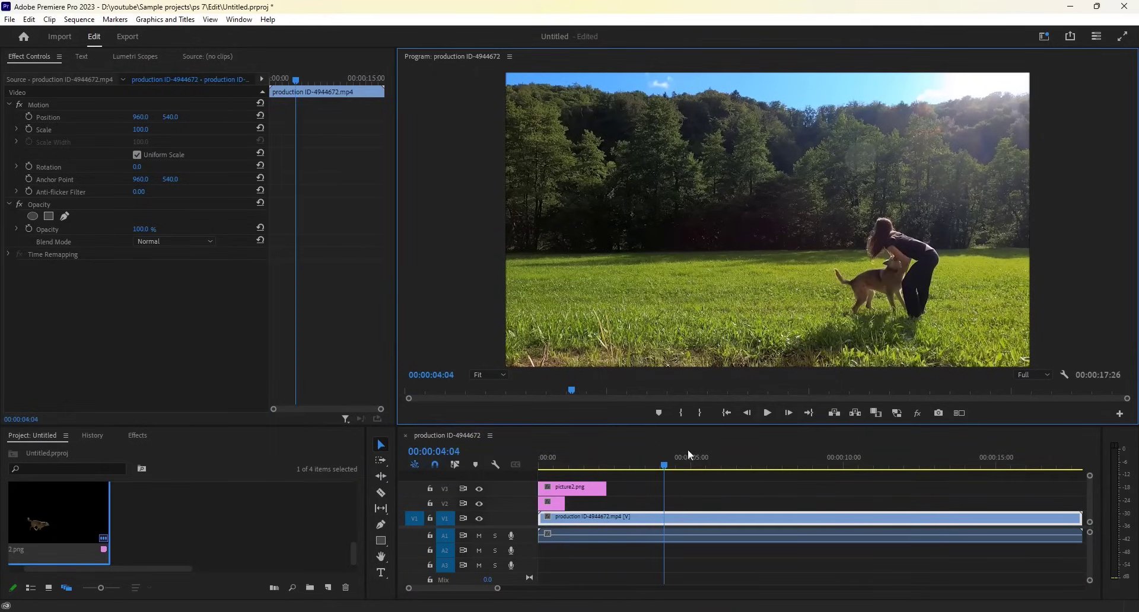
pyautogui.moveTo(663, 467); pyautogui.dragTo(638, 468)
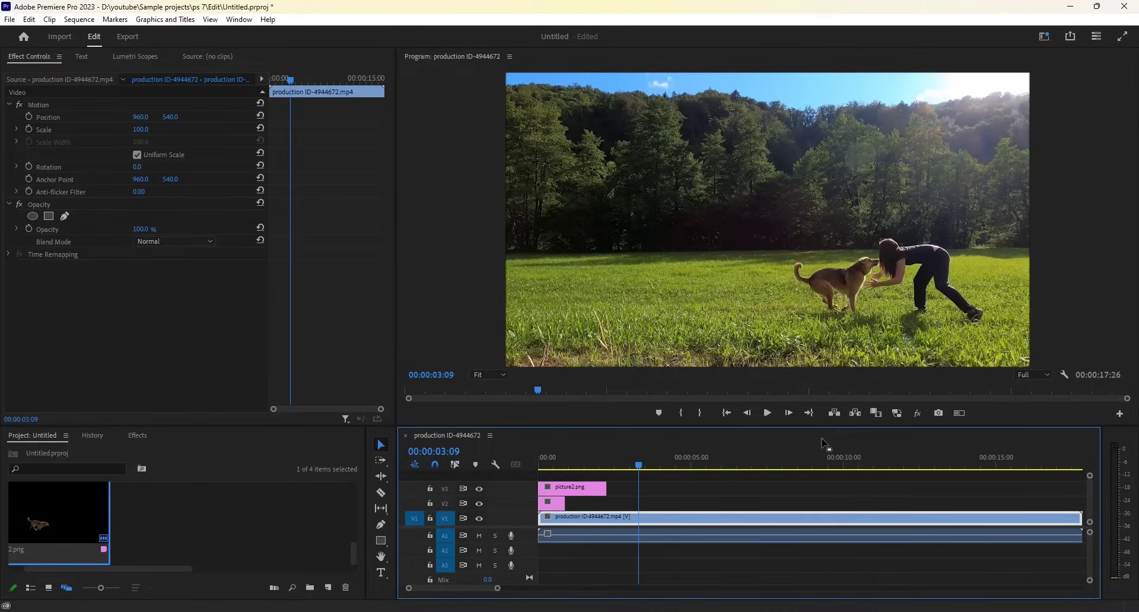
pyautogui.click(938, 413)
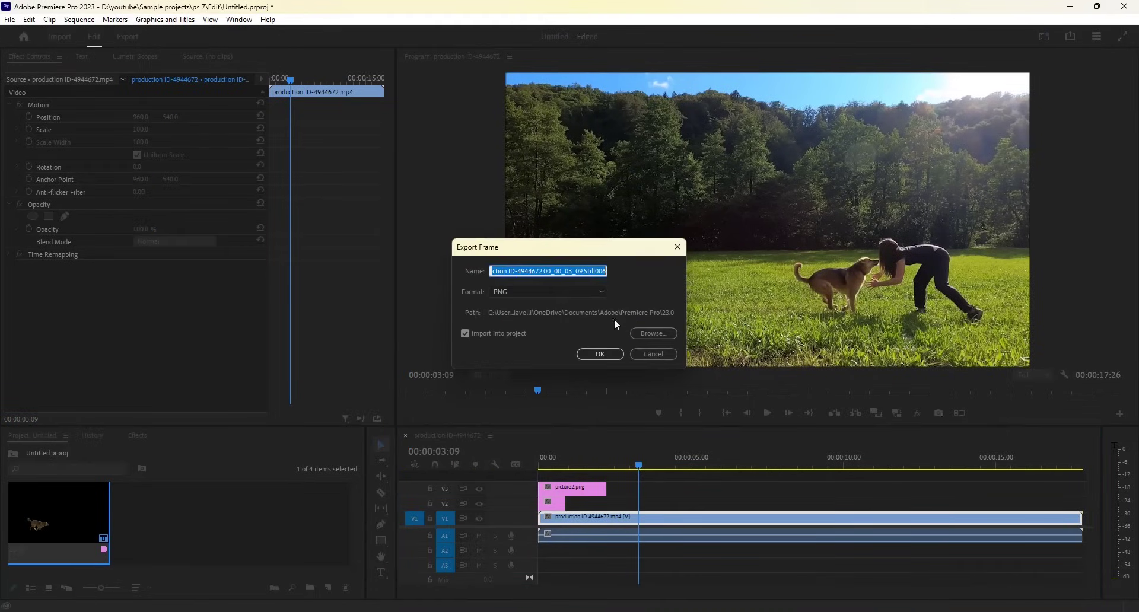
pyautogui.write('picture3')
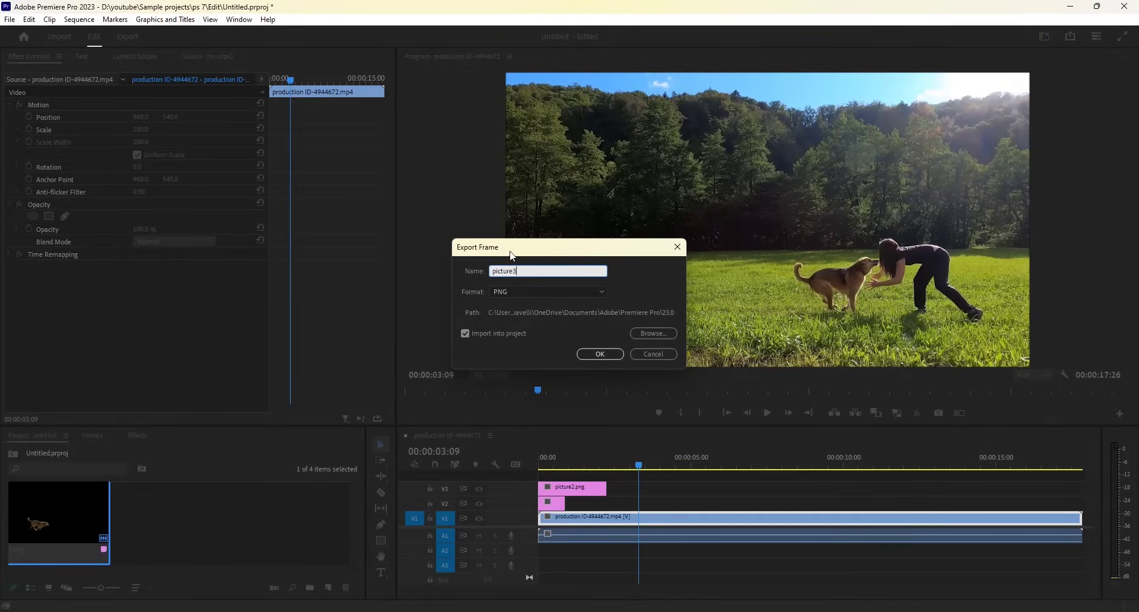
pyautogui.click(598, 354)
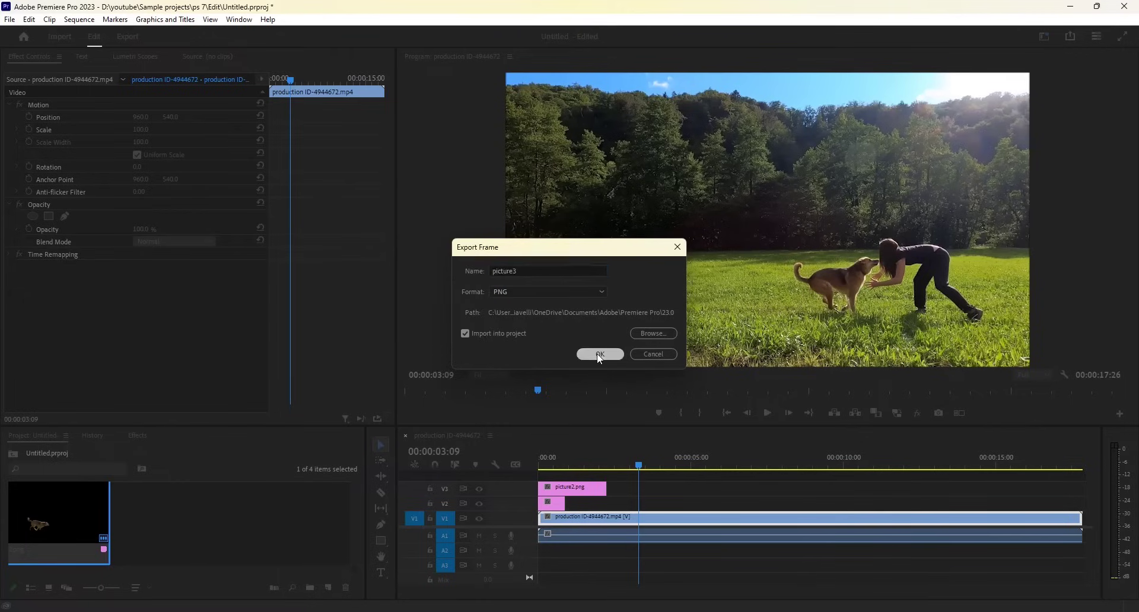
pyautogui.moveTo(352, 536); pyautogui.dragTo(353, 558)
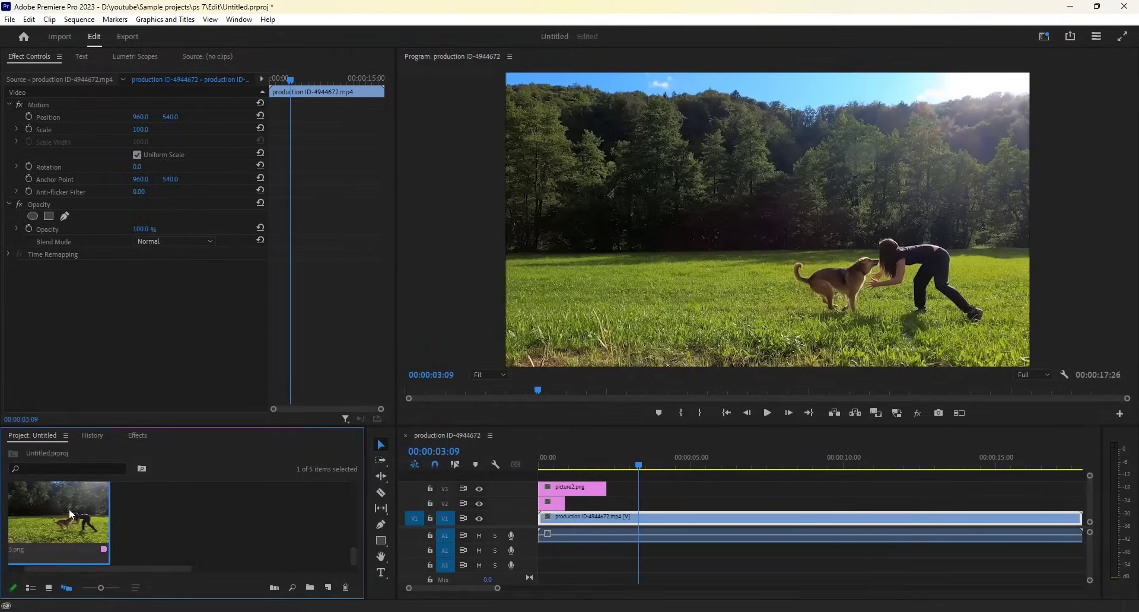
# - Put picture3.png on a new V4 track, trim it to end at 00:00:03:09, and edit in Photoshop
pyautogui.moveTo(70, 516); pyautogui.dragTo(534, 476)
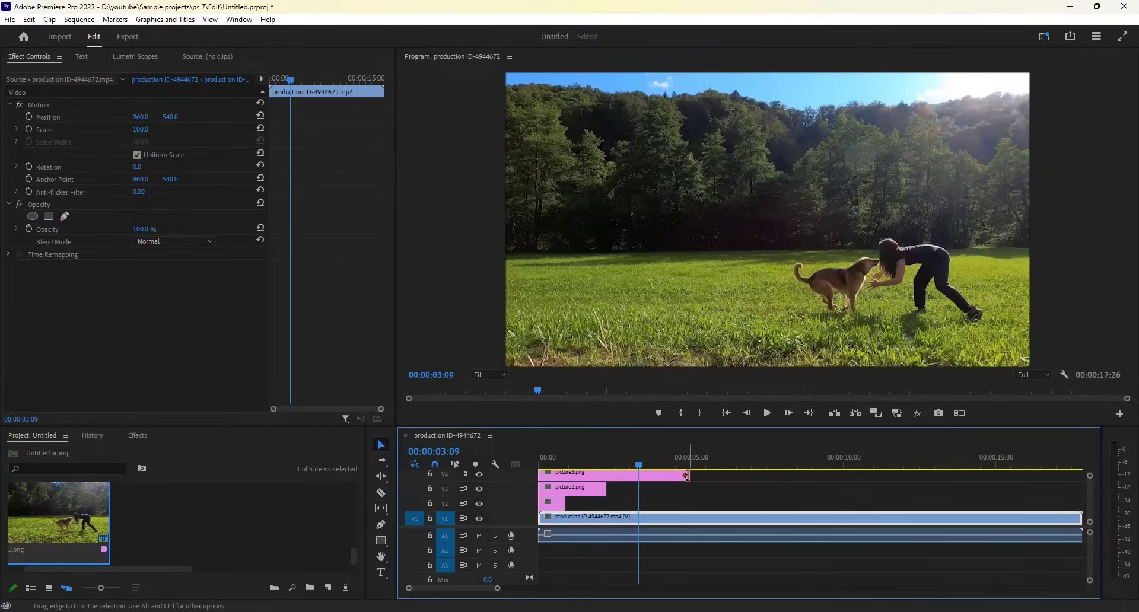
pyautogui.moveTo(688, 474); pyautogui.dragTo(637, 473)
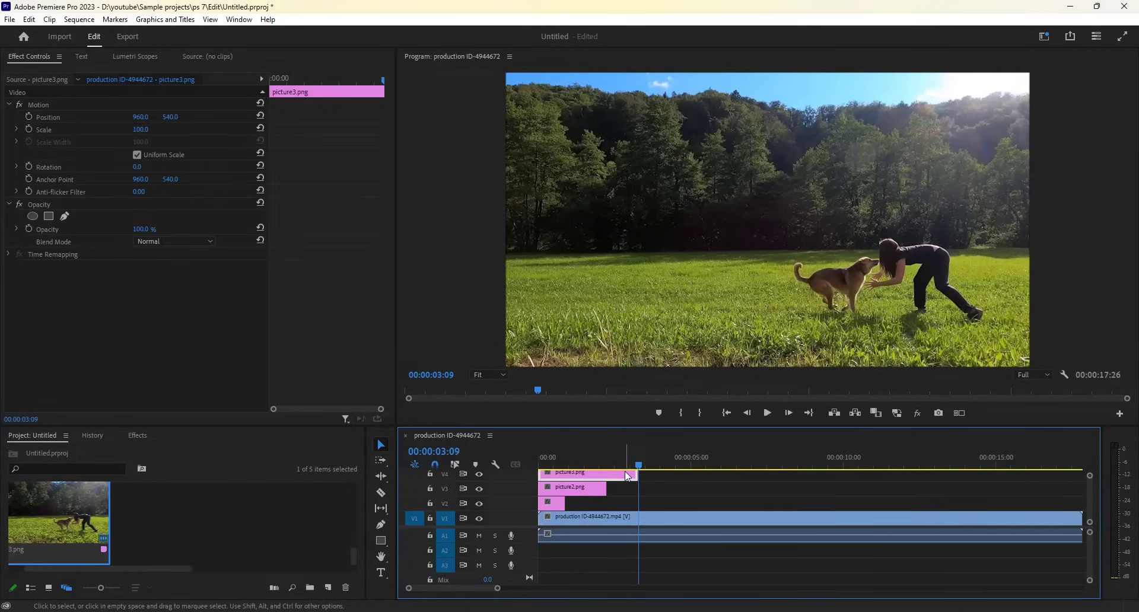
pyautogui.rightClick(626, 474)
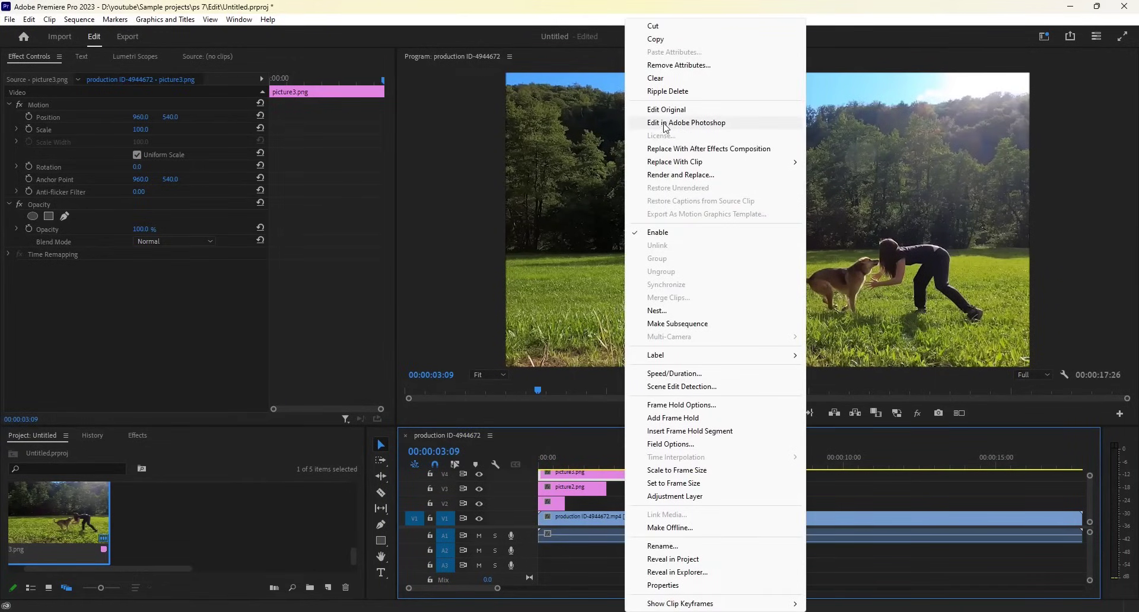
pyautogui.click(688, 123)
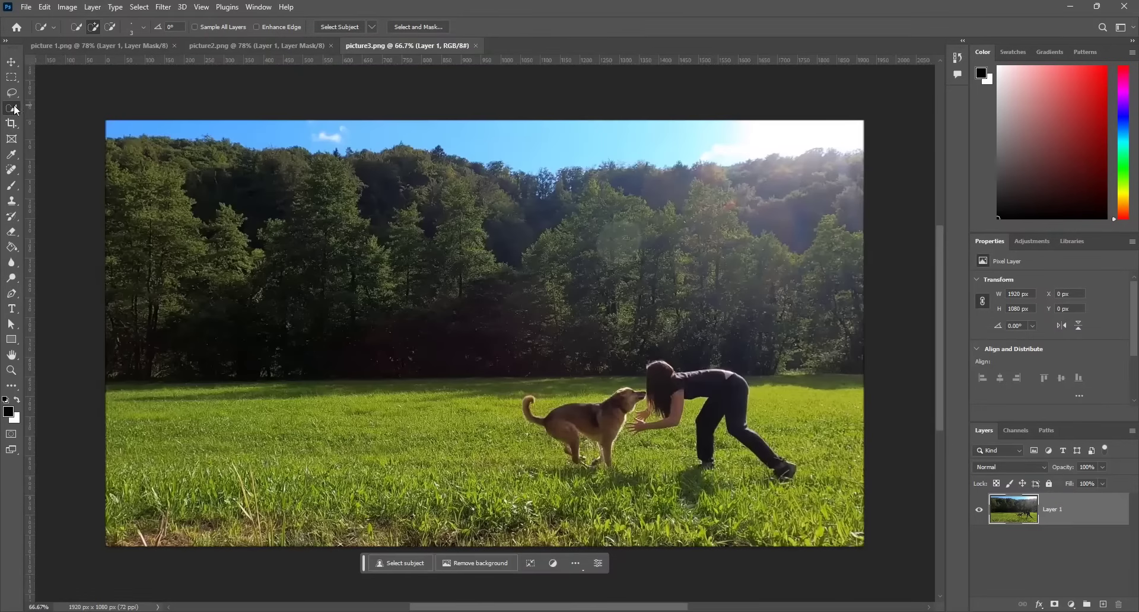
# - Box-select the dog in picture3.png with the Object Selection Tool and zoom in on it
pyautogui.rightClick(16, 110)
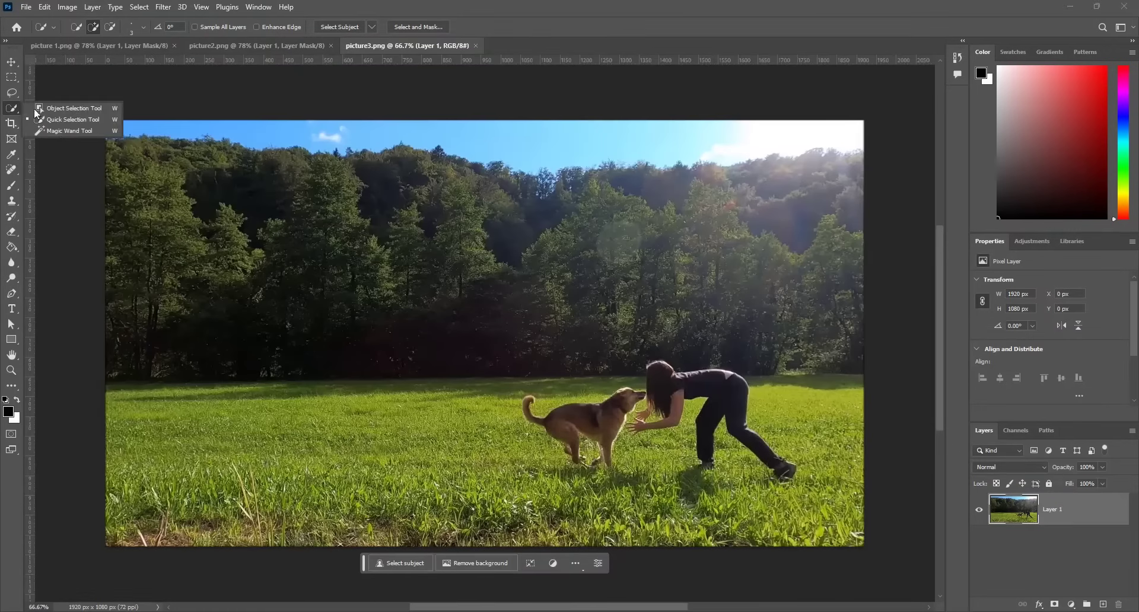
pyautogui.click(73, 110)
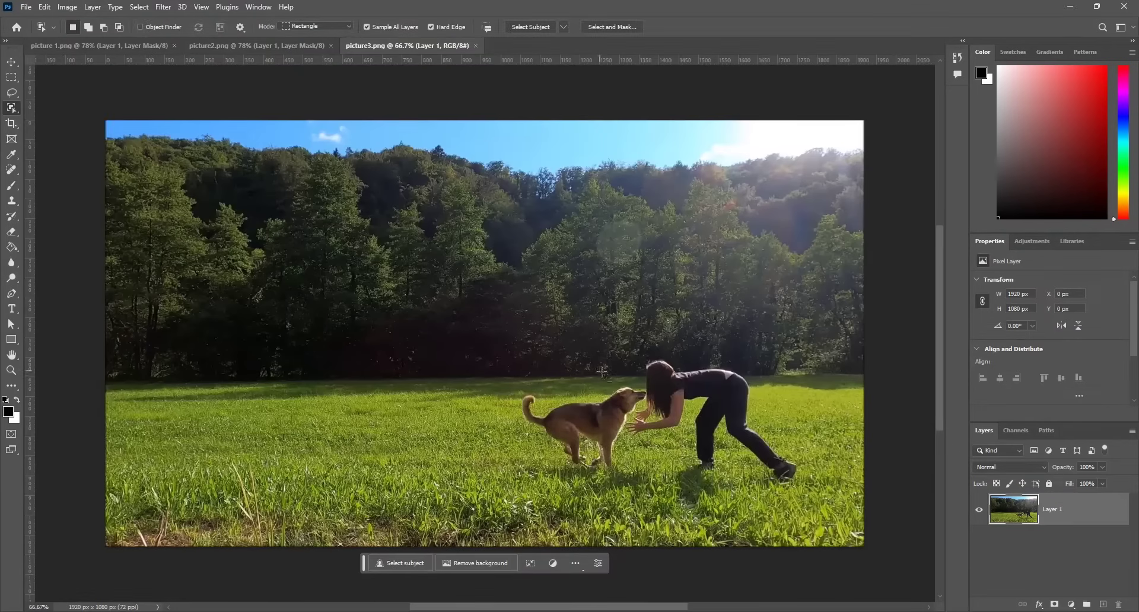
pyautogui.moveTo(515, 362); pyautogui.dragTo(647, 475)
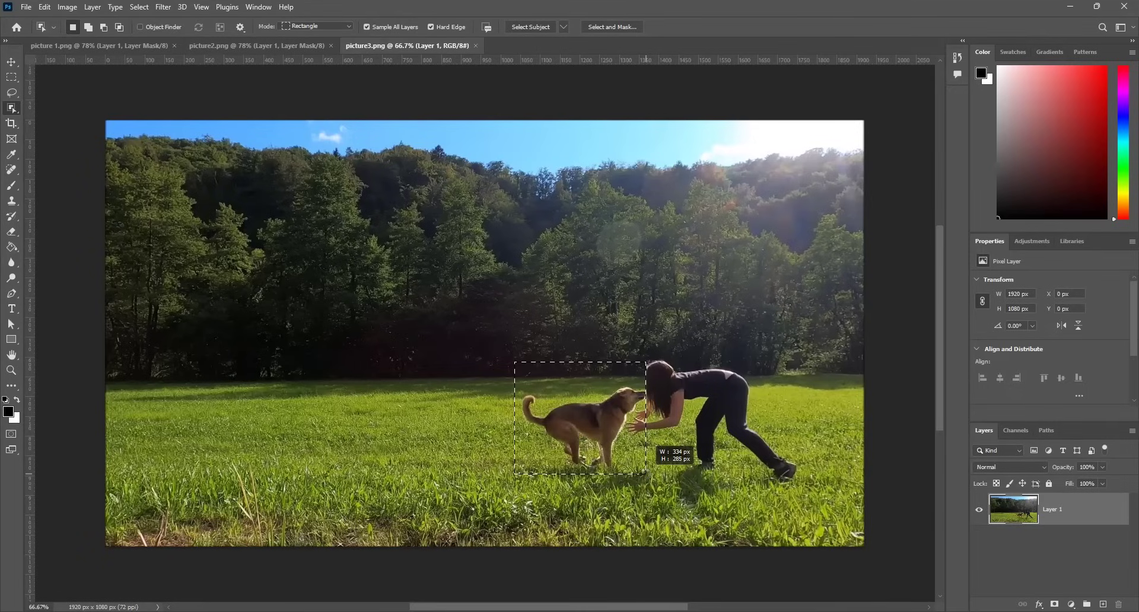
pyautogui.moveTo(646, 473); pyautogui.dragTo(645, 473)
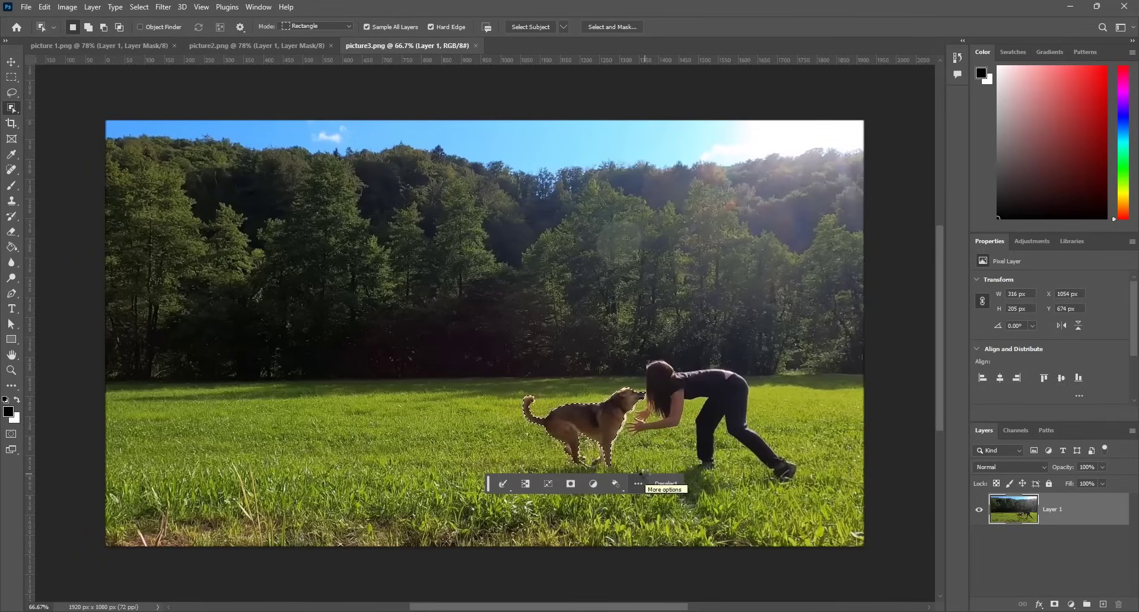
pyautogui.click(11, 370)
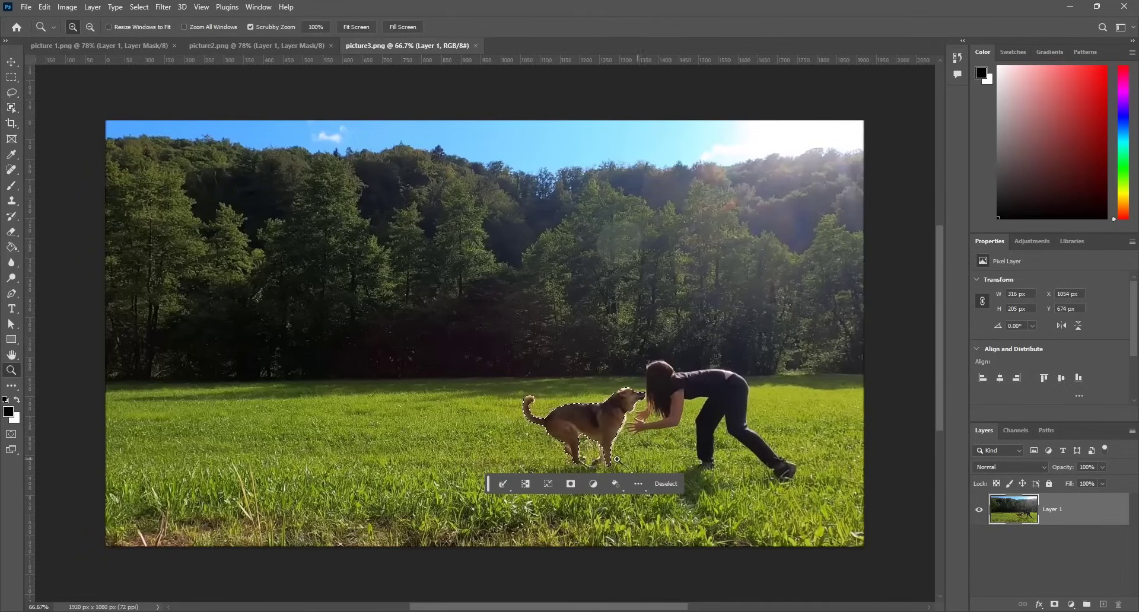
pyautogui.moveTo(596, 460); pyautogui.dragTo(653, 460)
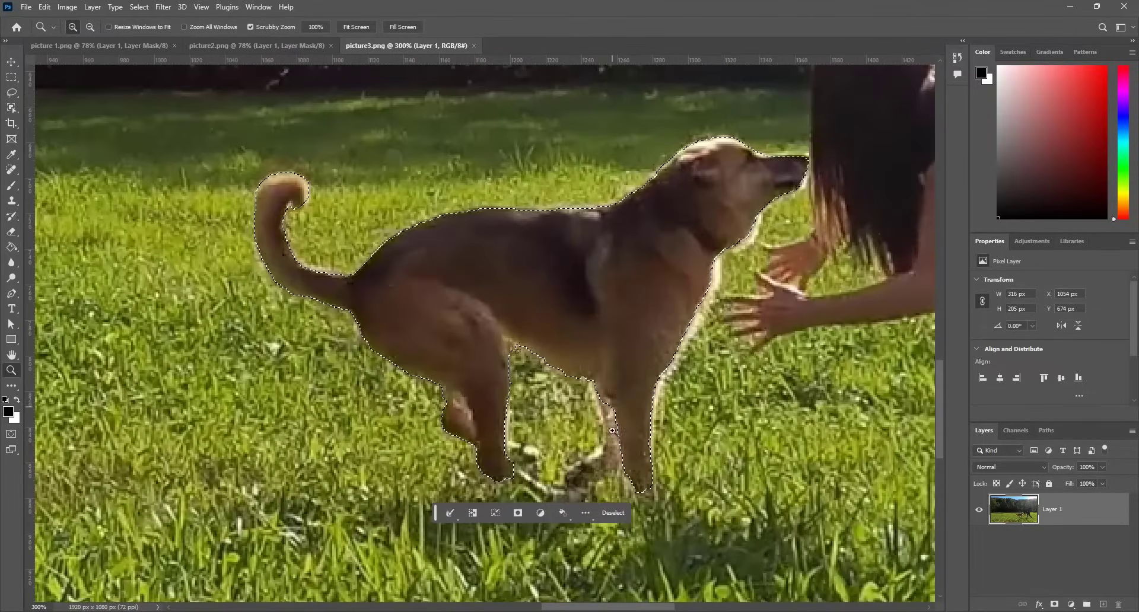
# - Add the missed front leg and paw with the Quick Selection Tool, then fit the photo on screen
pyautogui.click(11, 108)
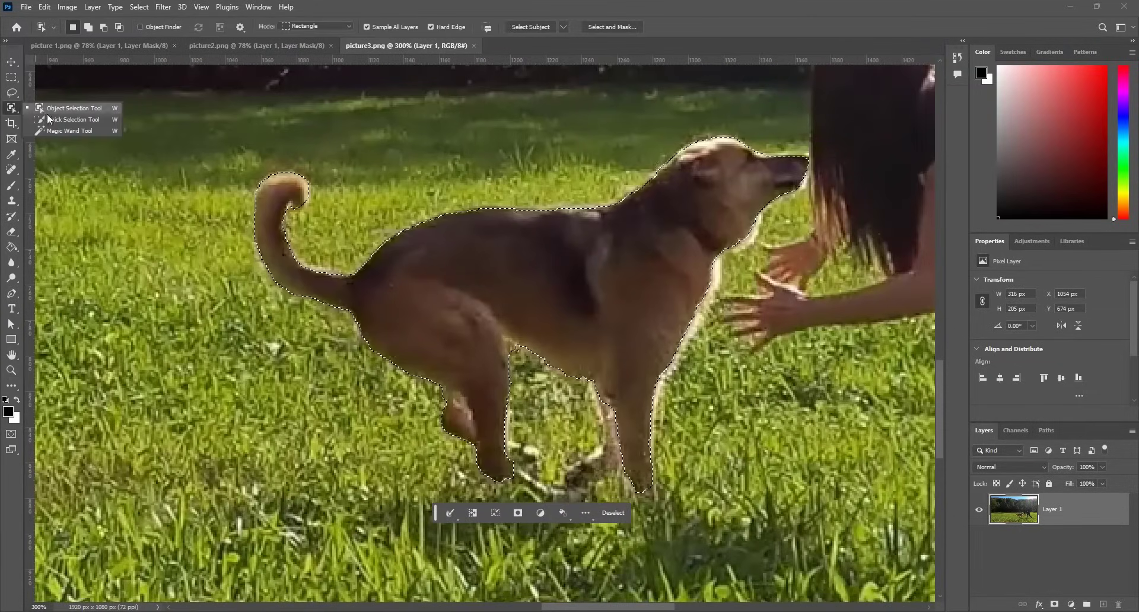
pyautogui.click(58, 121)
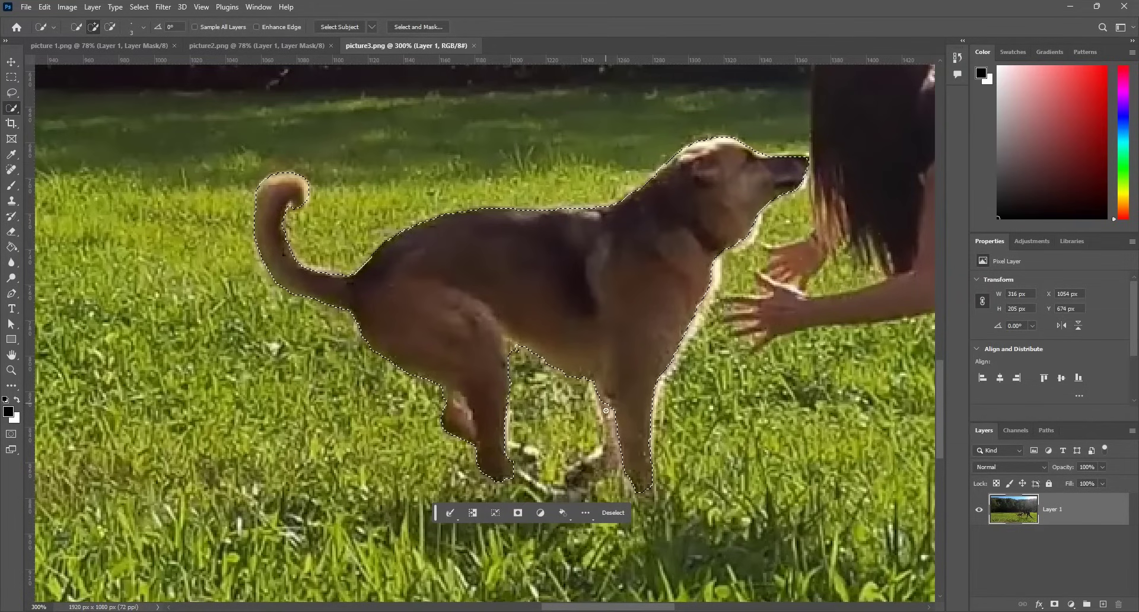
pyautogui.click(615, 440)
pyautogui.moveTo(602, 449); pyautogui.dragTo(590, 464)
pyautogui.moveTo(590, 467); pyautogui.dragTo(592, 475)
pyautogui.press('h')
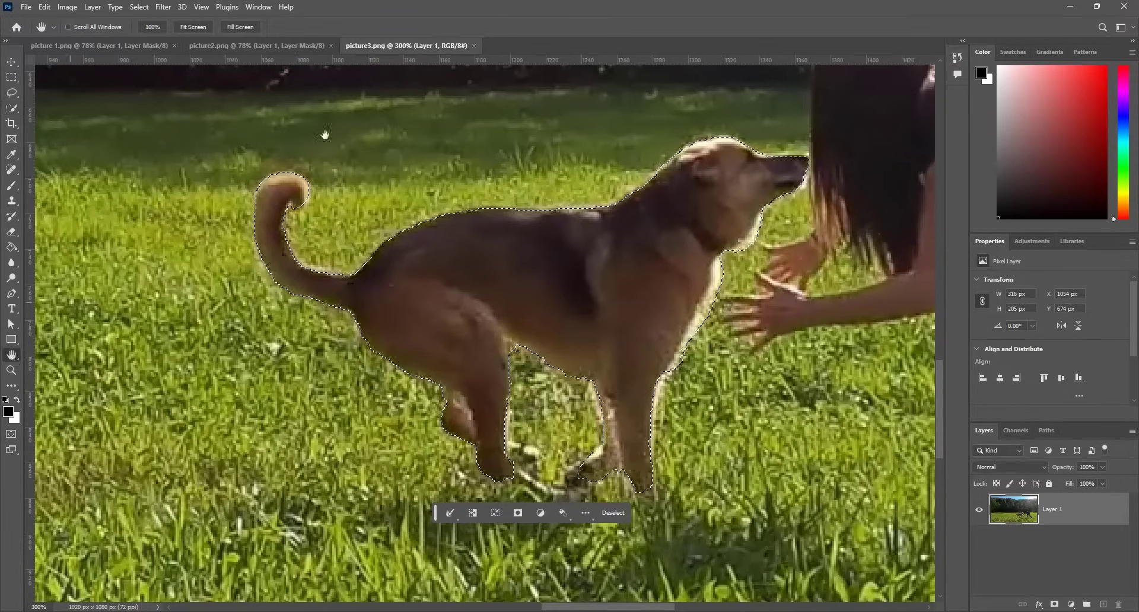
pyautogui.click(194, 27)
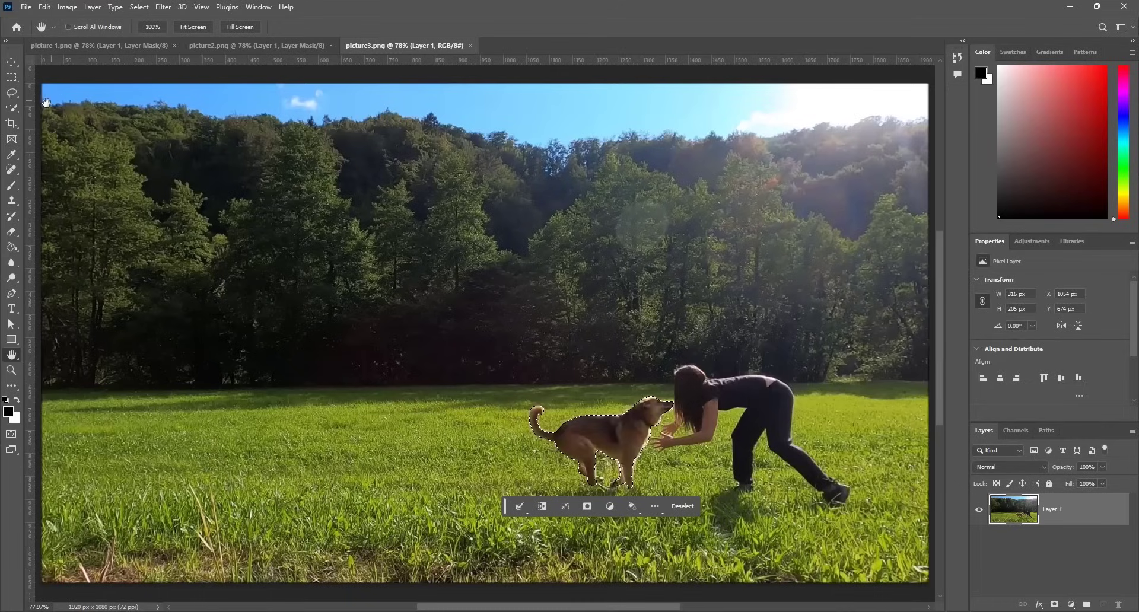
pyautogui.click(12, 108)
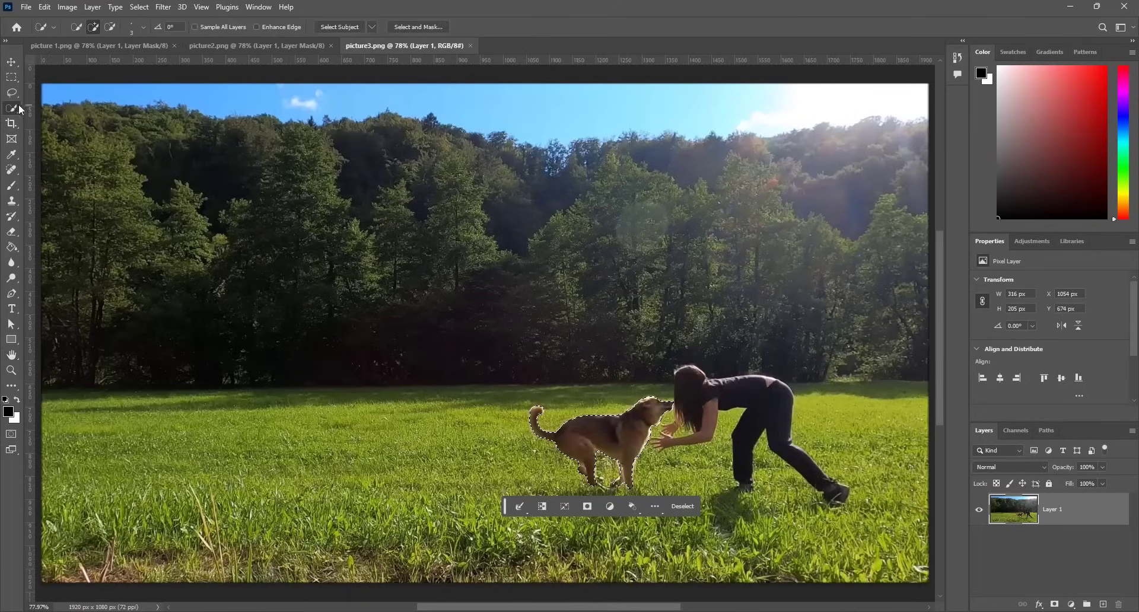
# - Output the picture3.png dog selection as a layer mask via Select and Mask, and save the file
pyautogui.click(422, 28)
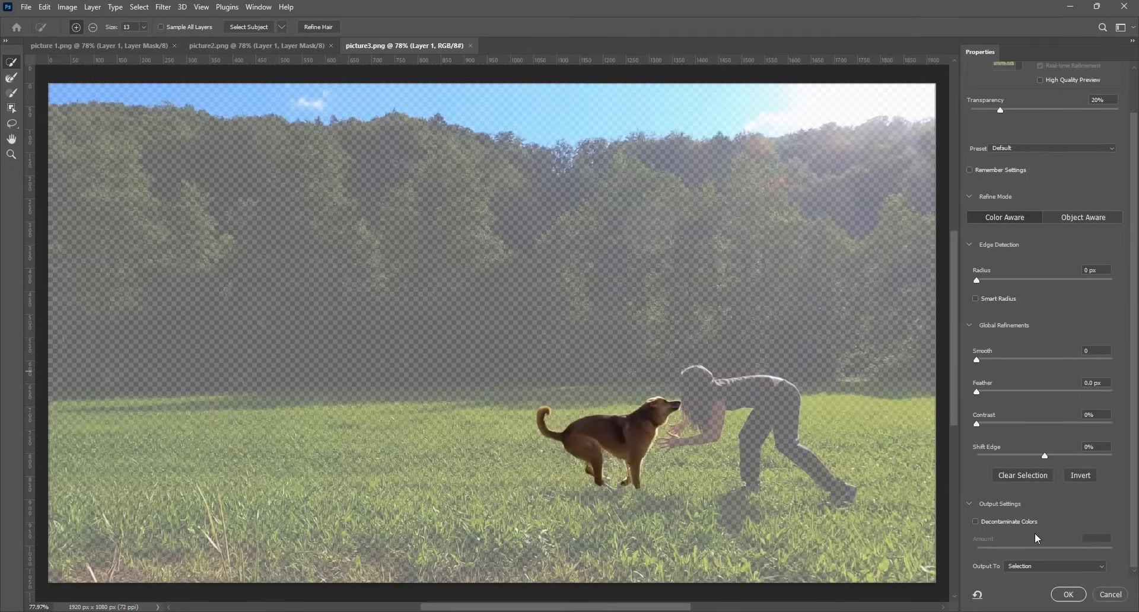
pyautogui.click(1030, 568)
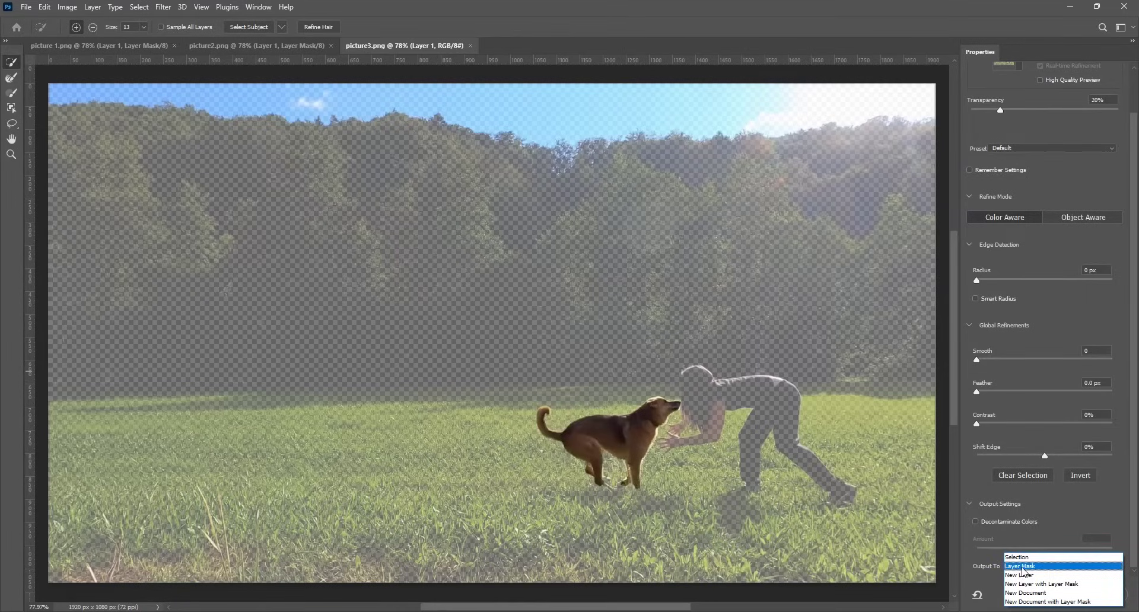
pyautogui.click(1022, 567)
pyautogui.click(1068, 595)
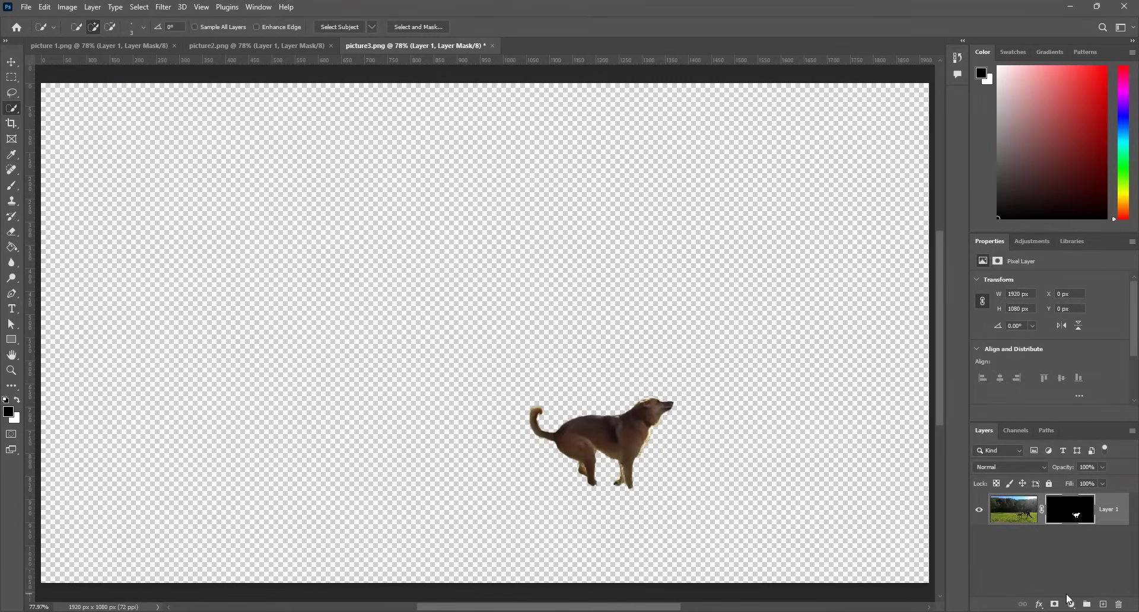
pyautogui.hotkey('ctrl', 's')
# - Back in Premiere, jump to 00:00:00:00 and maximize the Program monitor to view the three cut-outs
pyautogui.click(1070, 6)
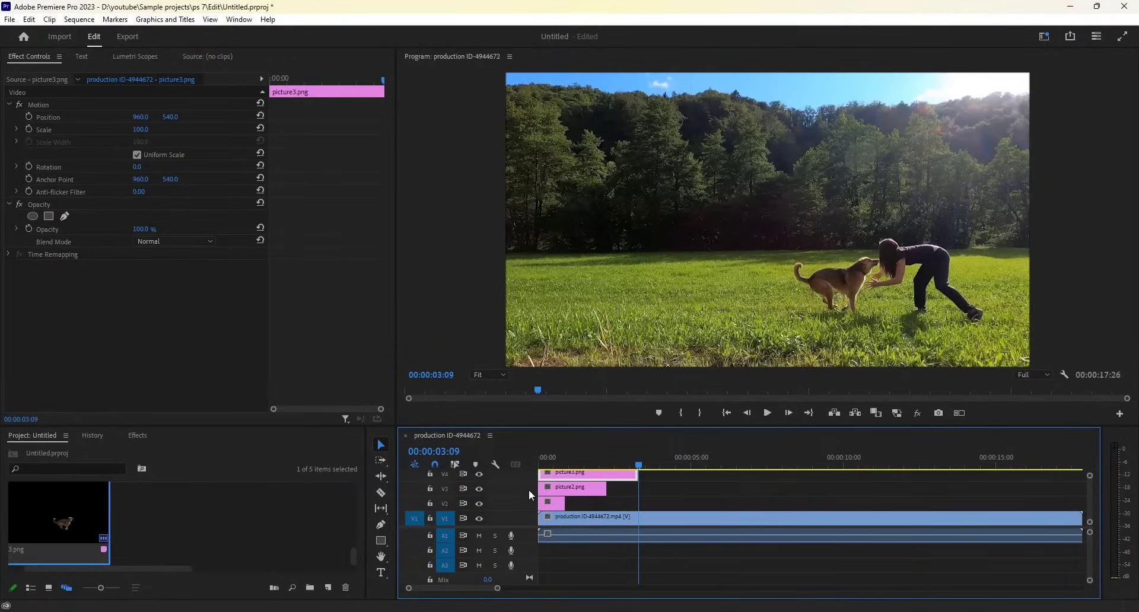
pyautogui.press('Home')
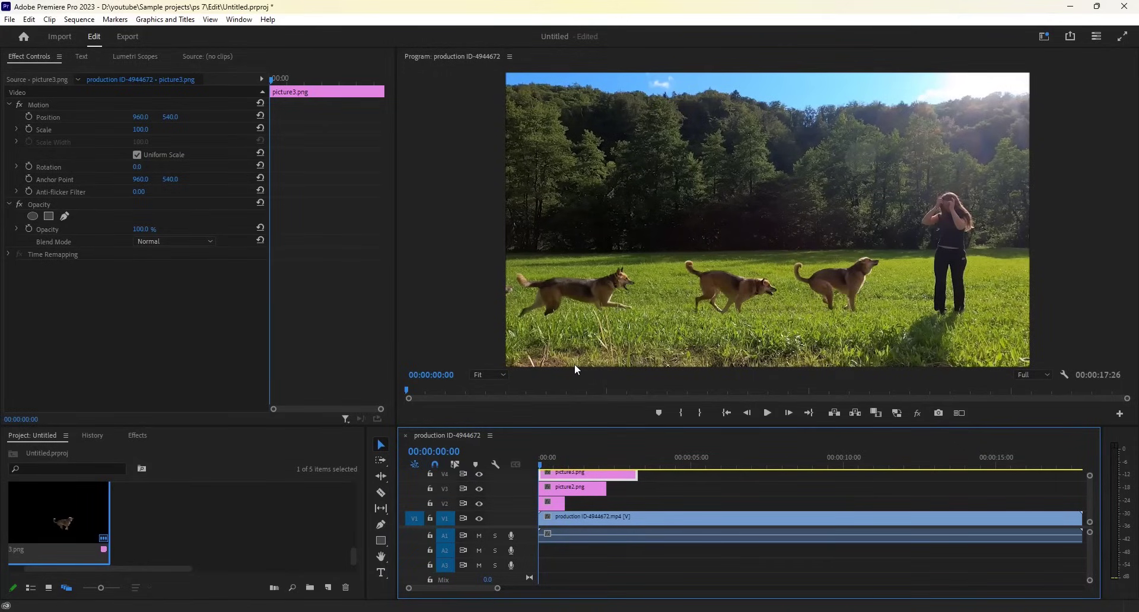
pyautogui.press('`')
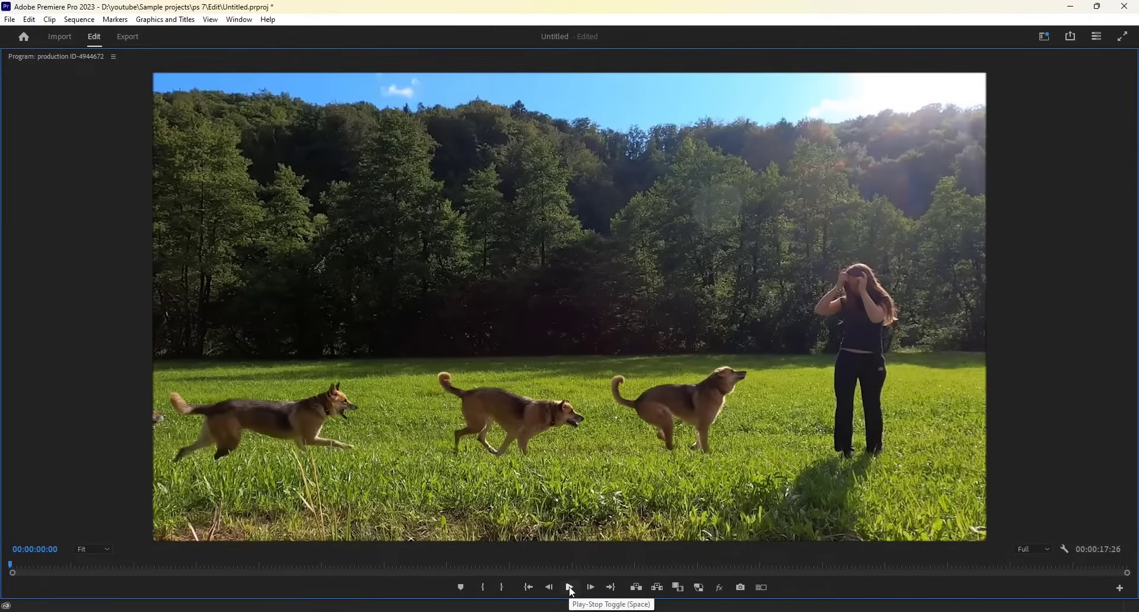
# - Play the sequence to watch the live dog run past its three frozen cut-outs
pyautogui.click(570, 589)
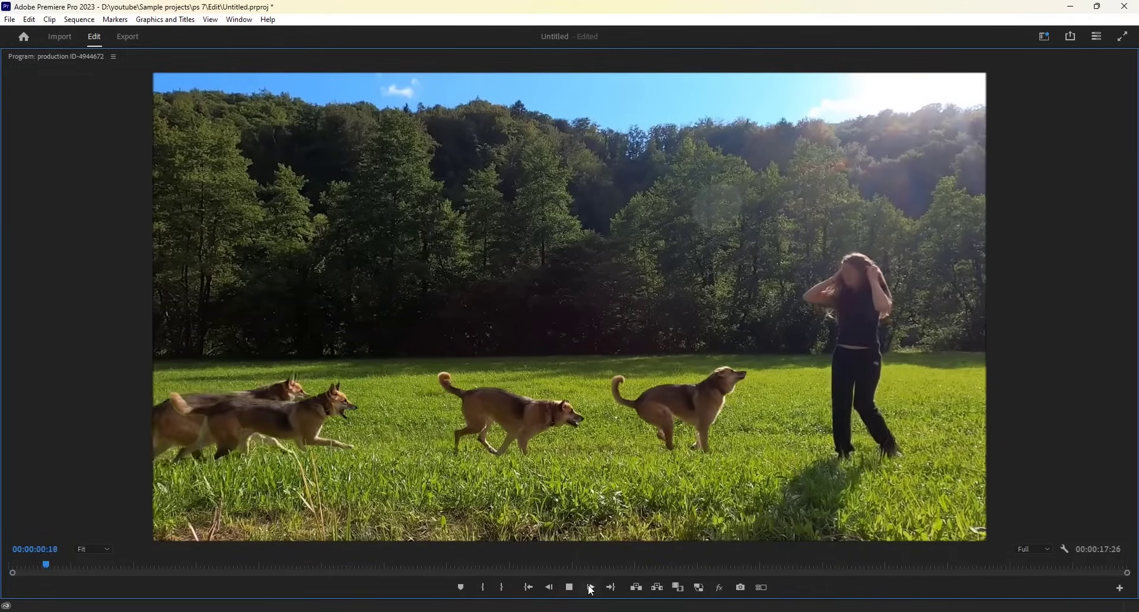